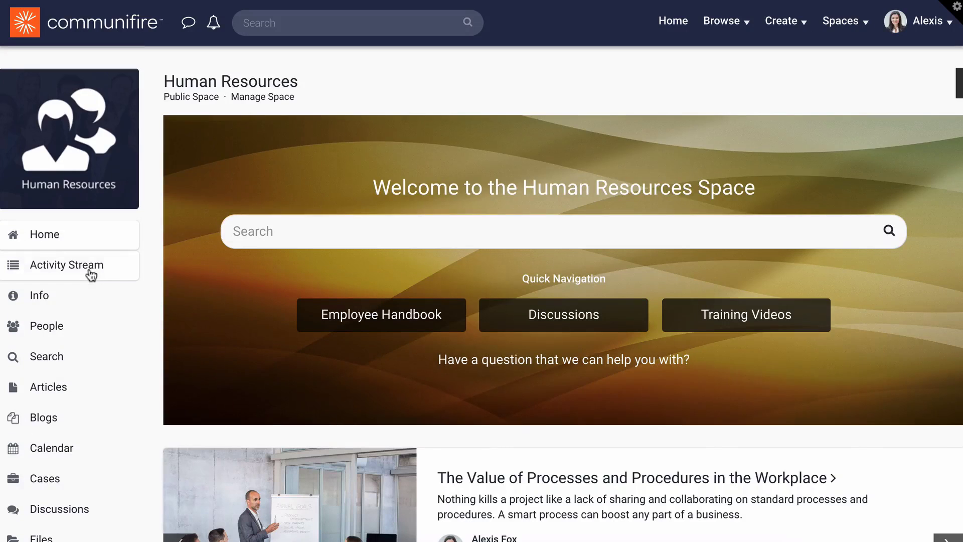
# Vote for "Healthy vending machines" in the Quick Vote poll on the Human Resources space's activity stream
pyautogui.click(91, 274)
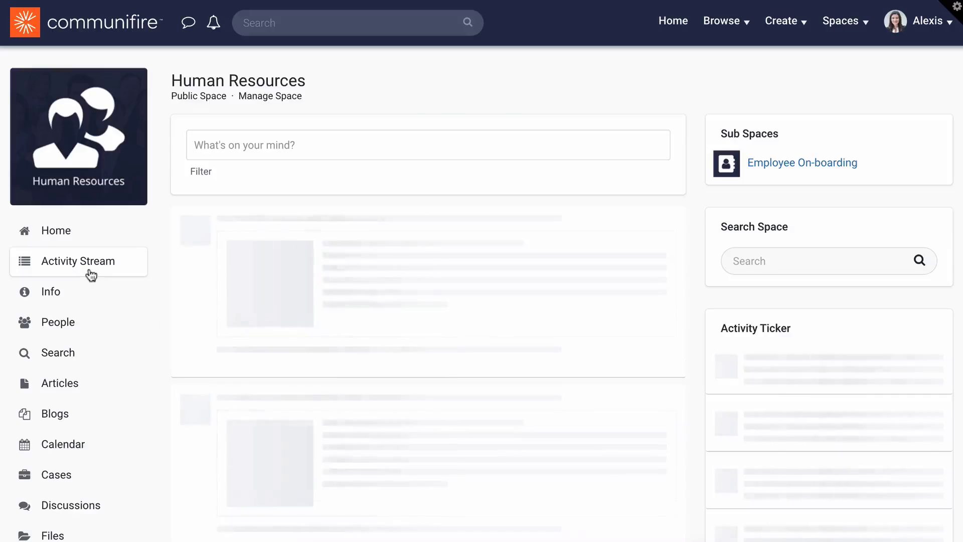
pyautogui.scroll(-8, 674, 290)
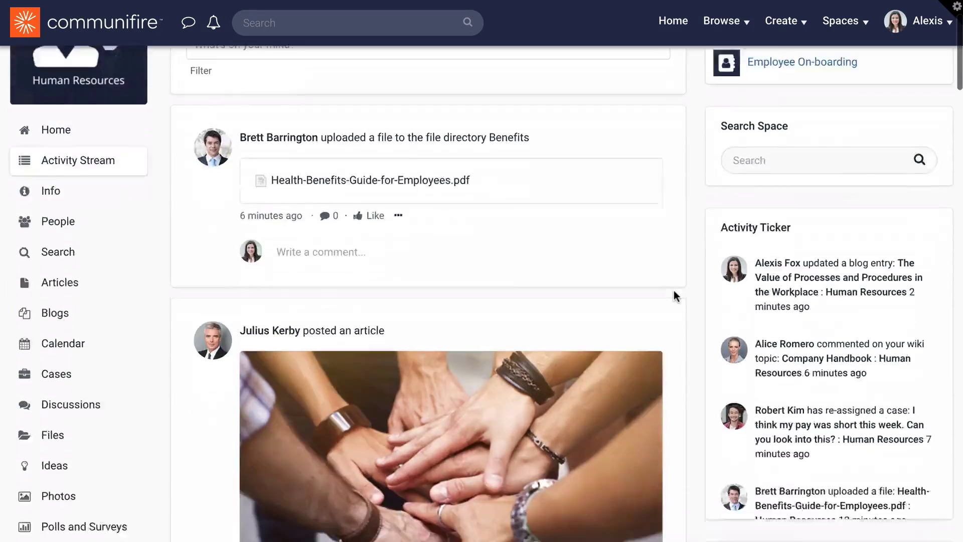
pyautogui.scroll(-3, 673, 290)
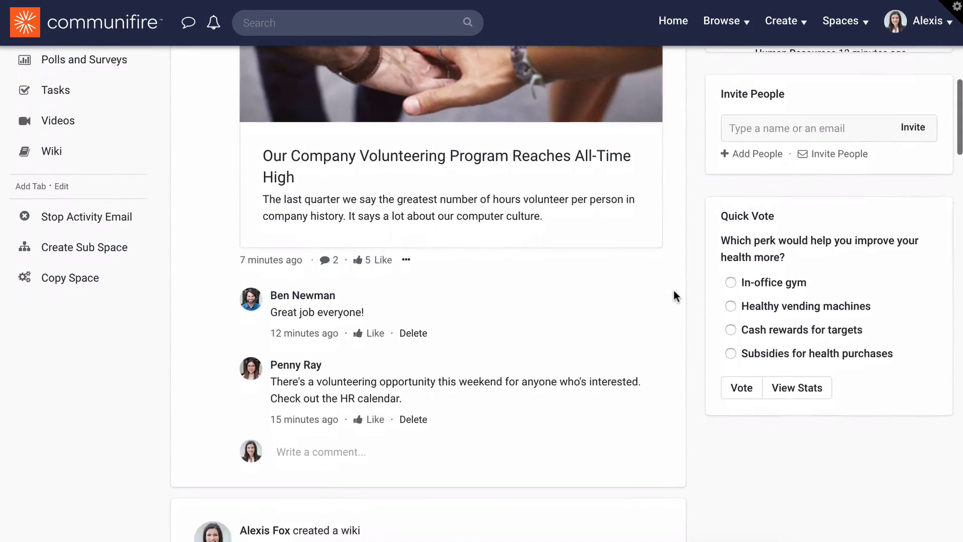
pyautogui.click(753, 309)
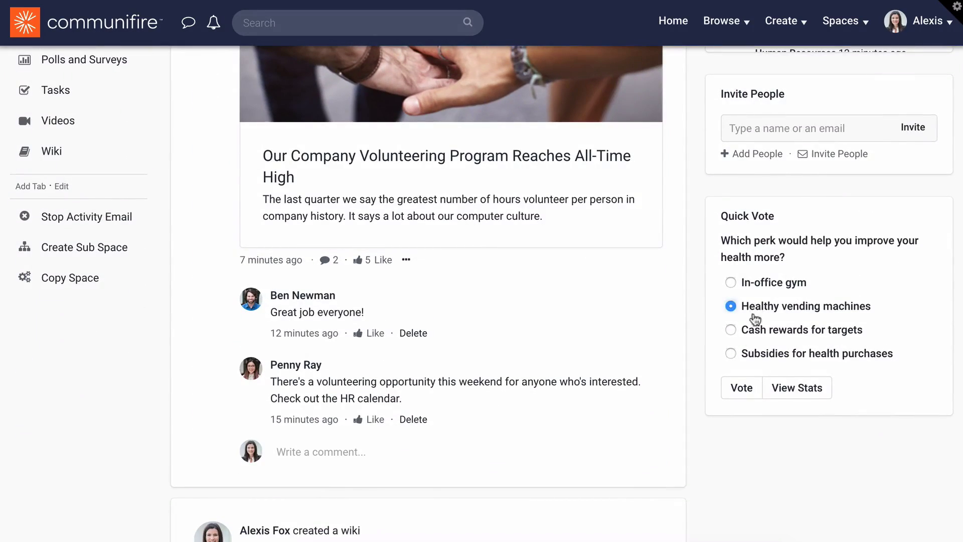
pyautogui.click(743, 390)
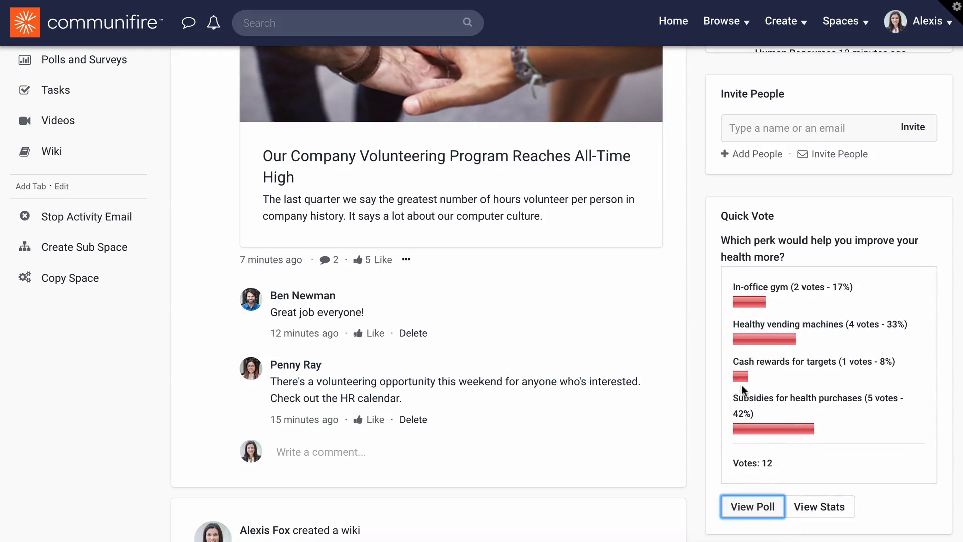
# View the list of polls in the Human Resources space
pyautogui.scroll(2, 409, 272)
pyautogui.scroll(1, 409, 272)
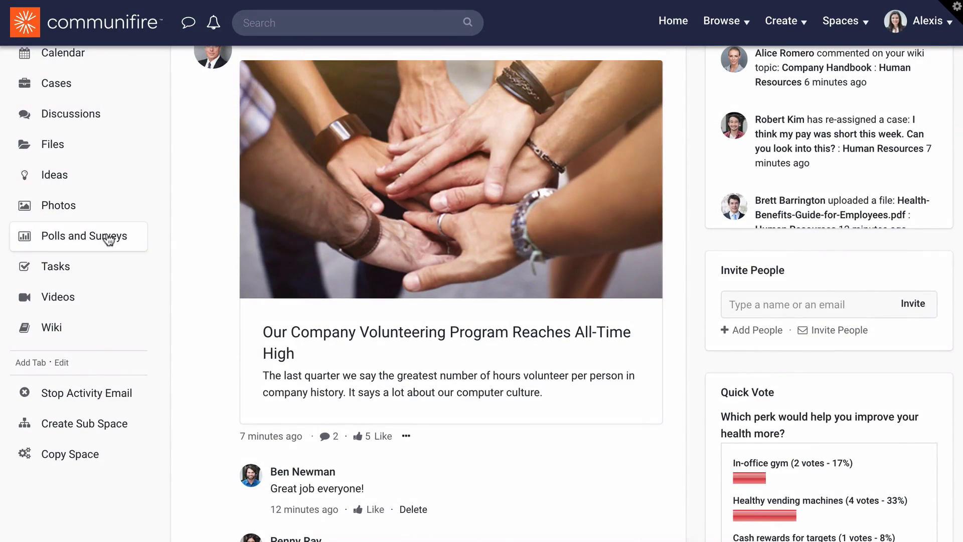
pyautogui.click(108, 237)
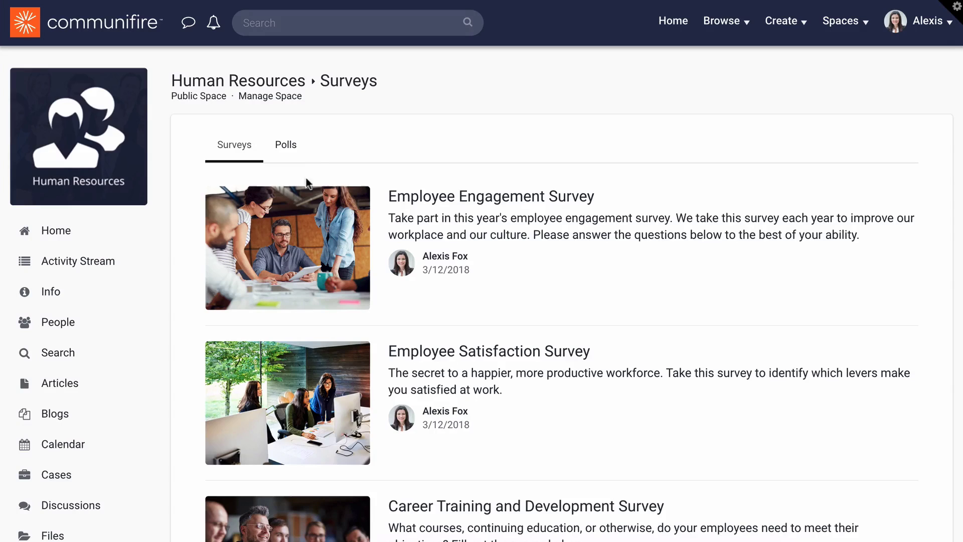
pyautogui.click(287, 149)
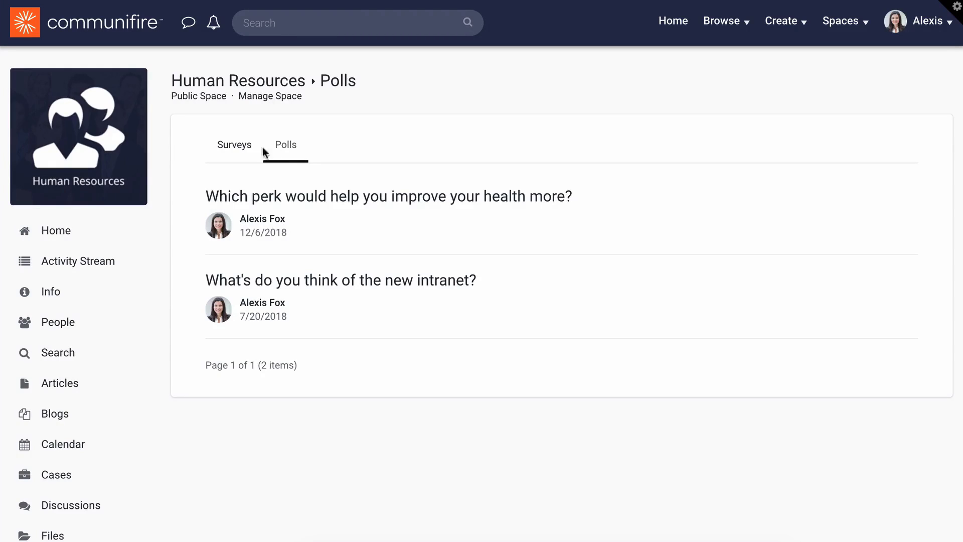
# Complete the Employee Engagement Survey, answering 5 - Very happy, Yes, Yes and 5 - Very good to its four questions
pyautogui.click(234, 150)
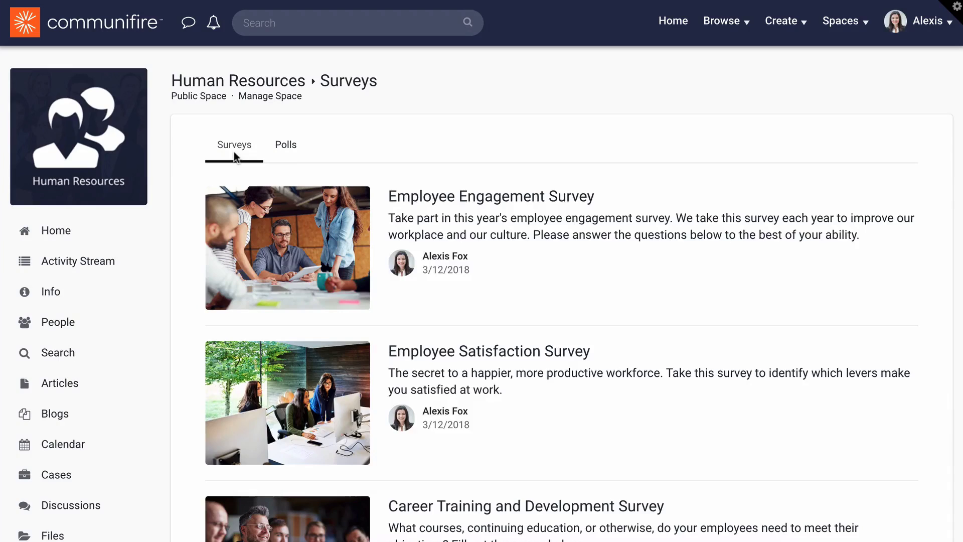
pyautogui.click(428, 196)
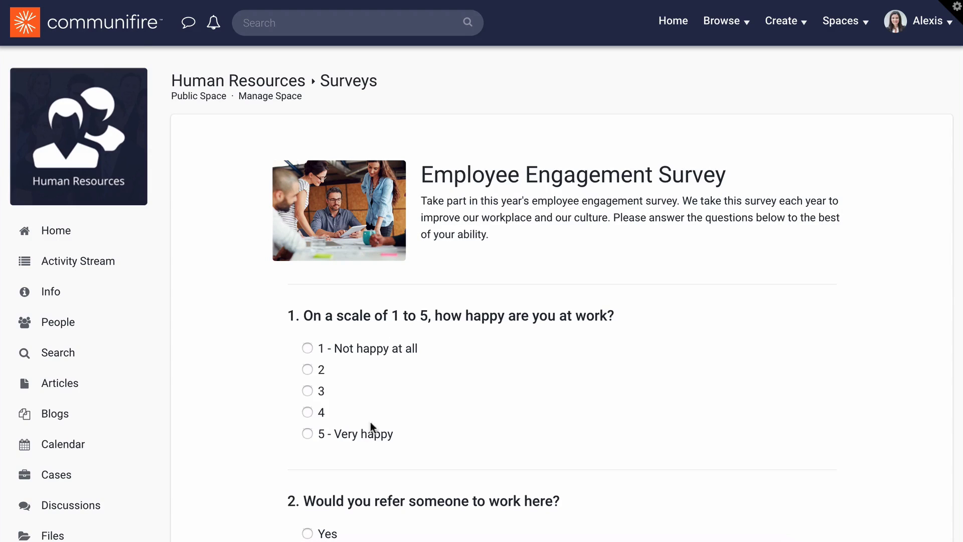
pyautogui.click(366, 435)
pyautogui.scroll(-5, 369, 437)
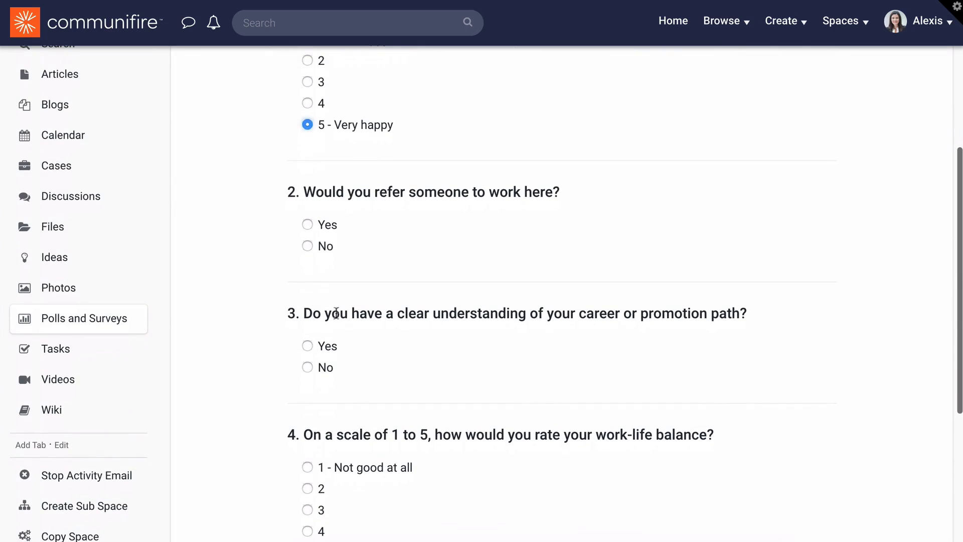
pyautogui.click(321, 232)
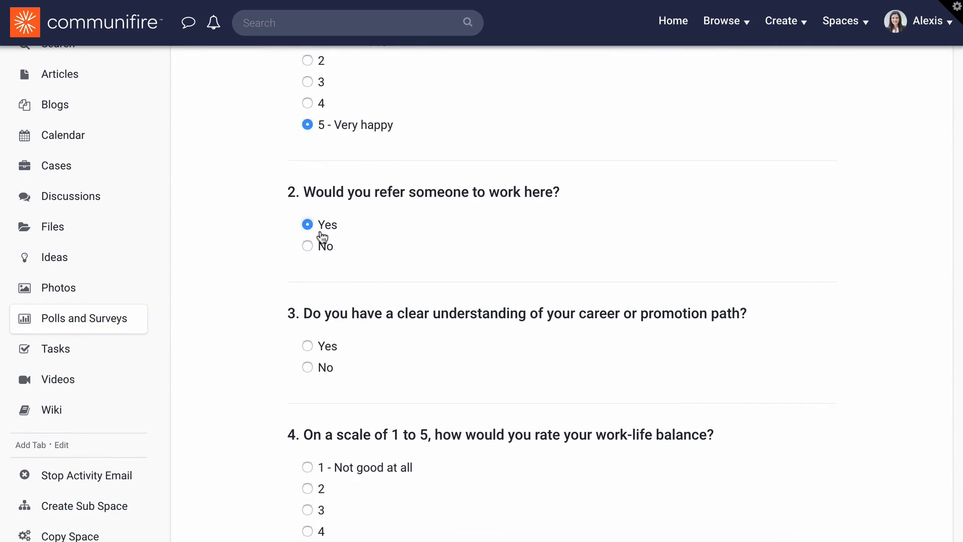
pyautogui.click(331, 355)
pyautogui.scroll(-4, 331, 354)
pyautogui.click(353, 344)
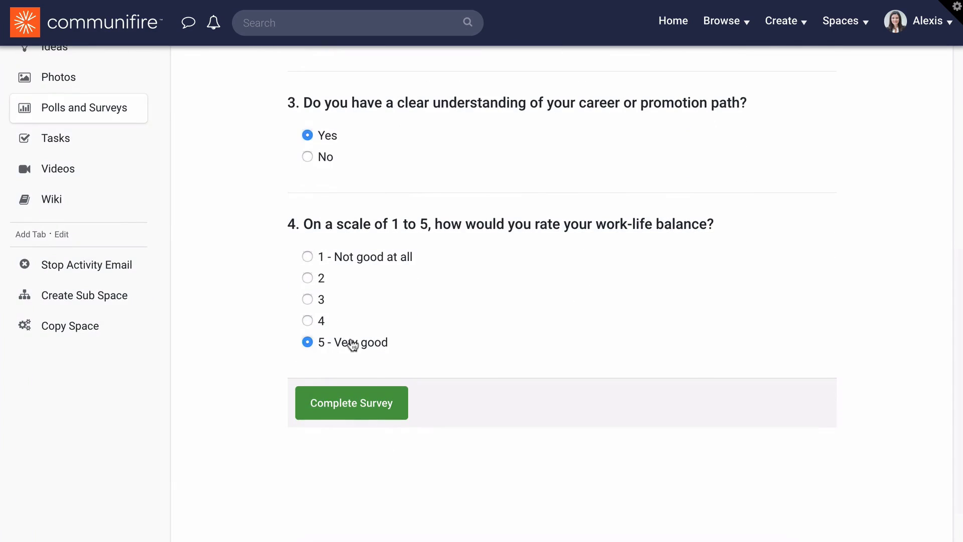
pyautogui.click(357, 403)
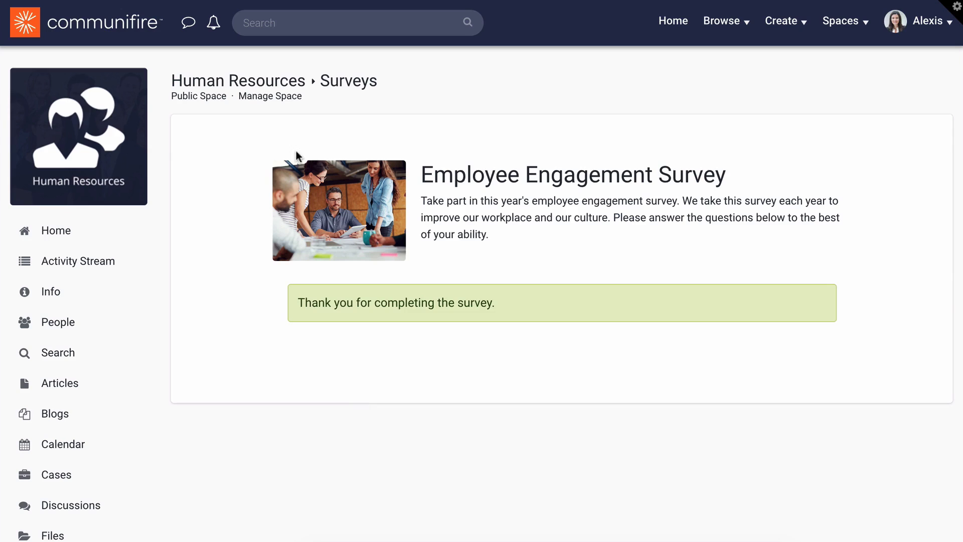
# In the Human Resources space management, review the Employee Engagement Survey votes and one participant's individual answers
pyautogui.click(275, 103)
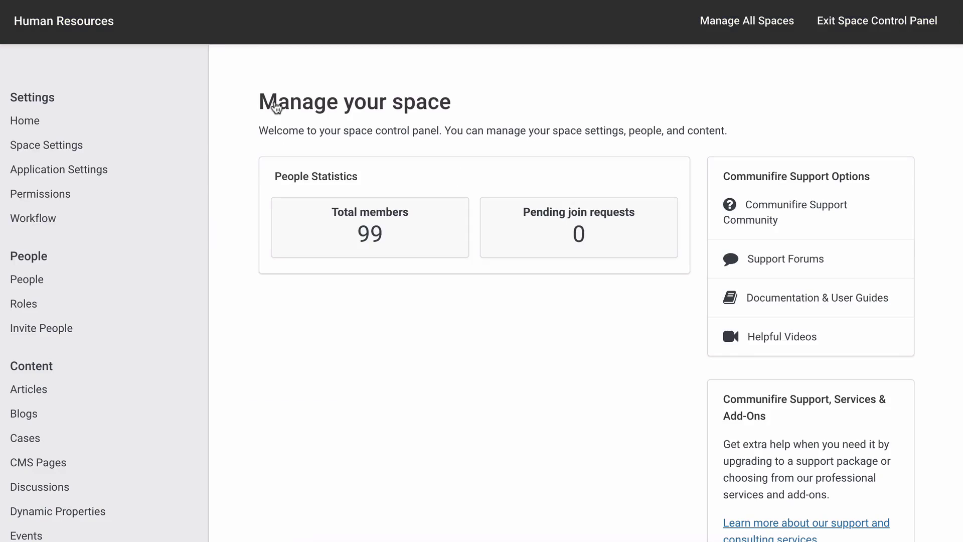
pyautogui.scroll(-3, 175, 293)
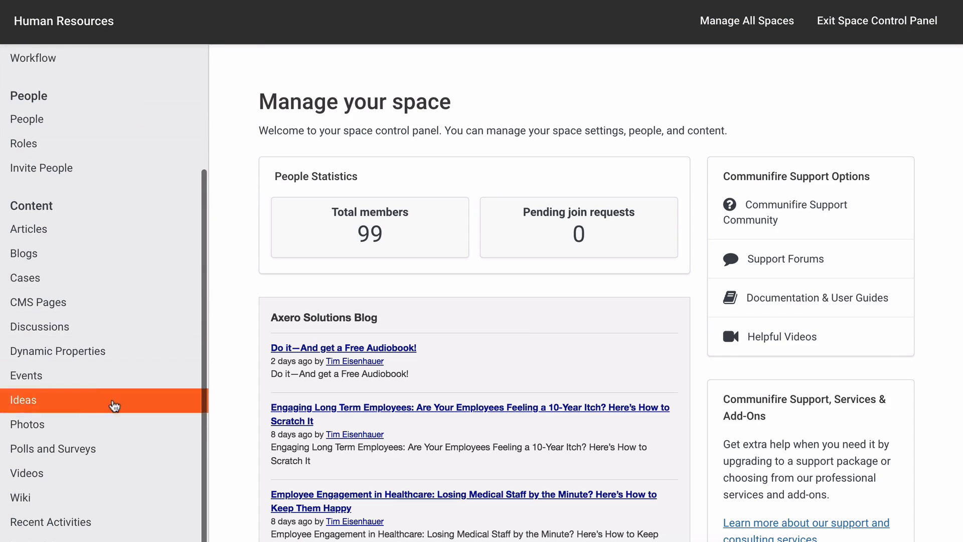
pyautogui.click(94, 450)
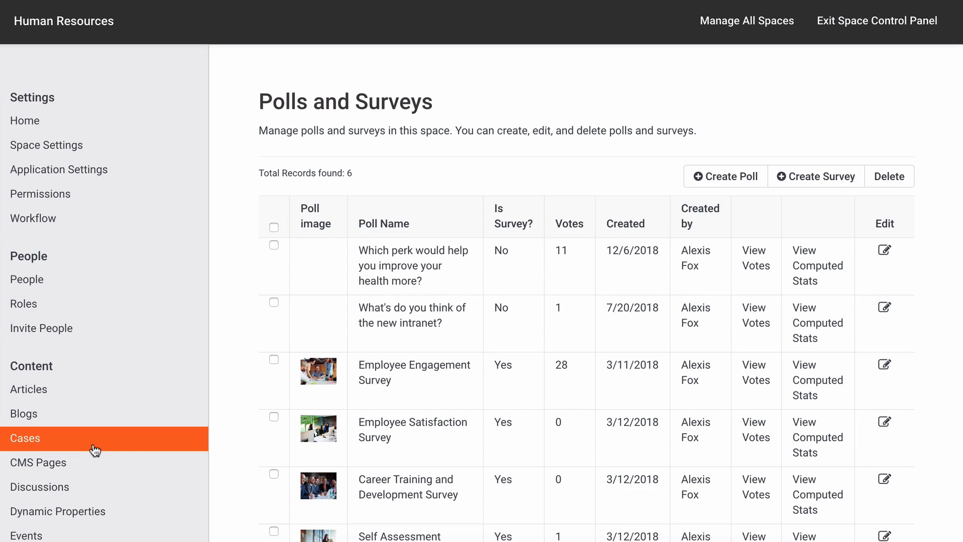
pyautogui.click(756, 372)
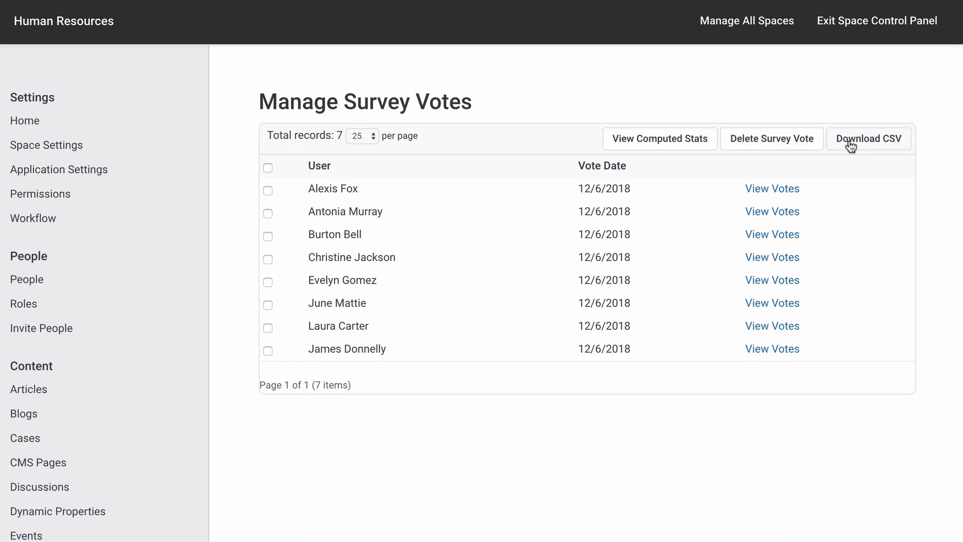
pyautogui.click(773, 212)
pyautogui.scroll(-4, 773, 217)
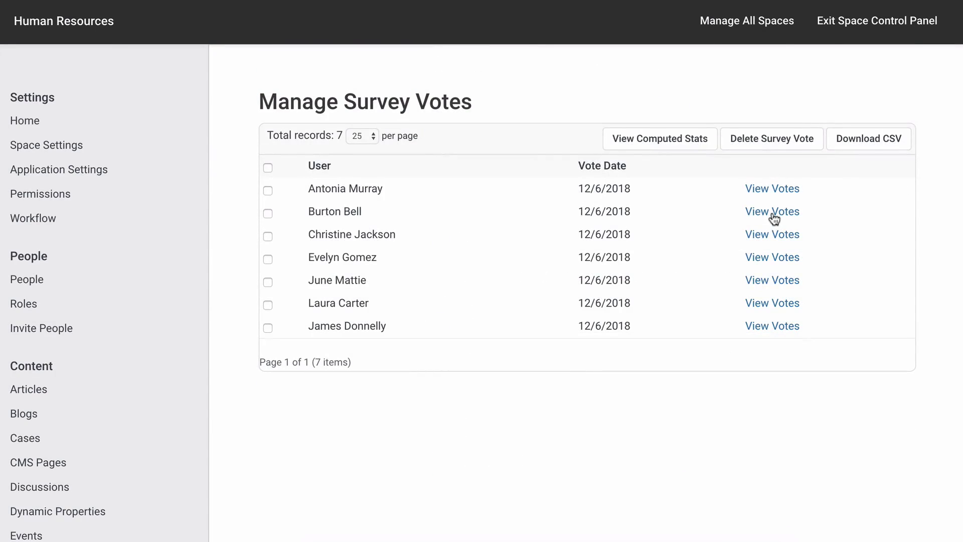
# Examine the computed statistics for all questions of the Employee Engagement Survey
pyautogui.click(690, 138)
pyautogui.scroll(-4, 689, 143)
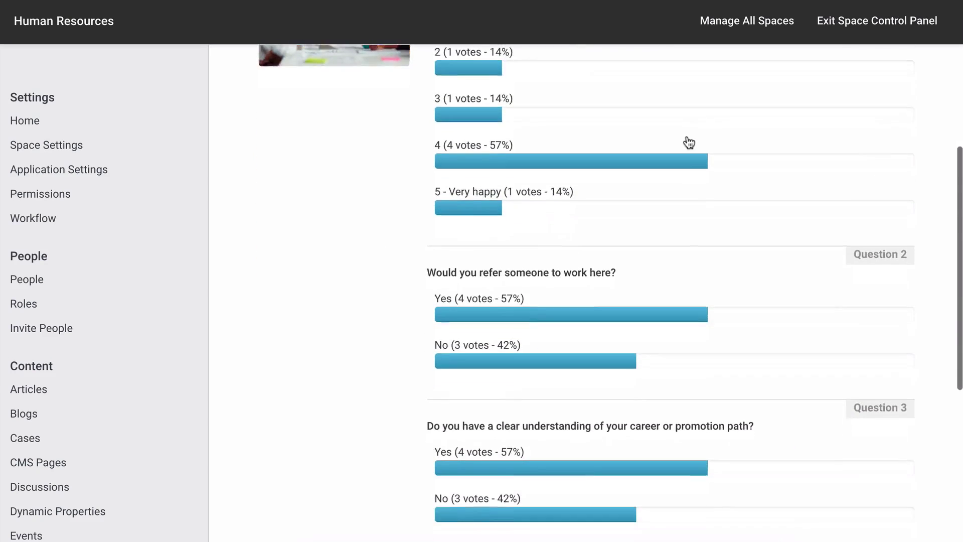
pyautogui.scroll(-6, 690, 143)
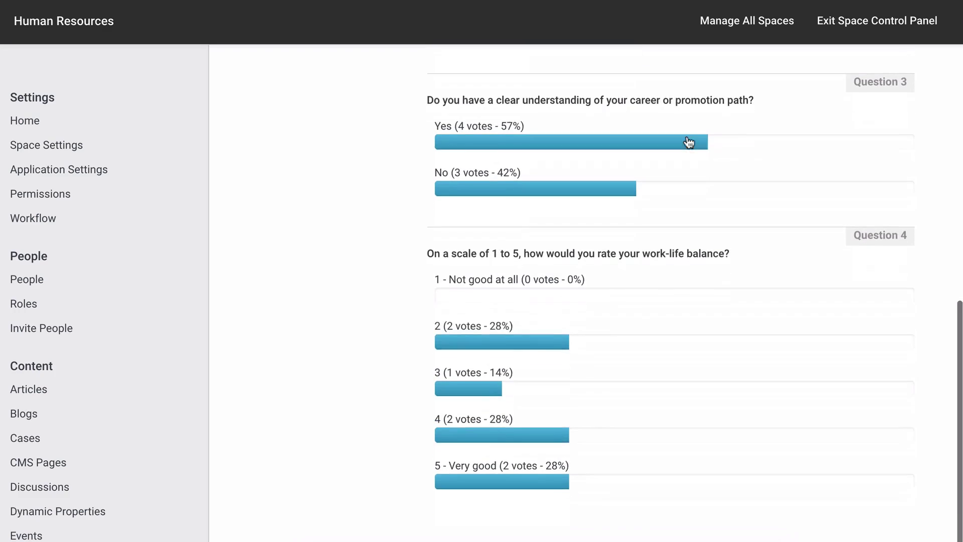
pyautogui.scroll(-1, 687, 142)
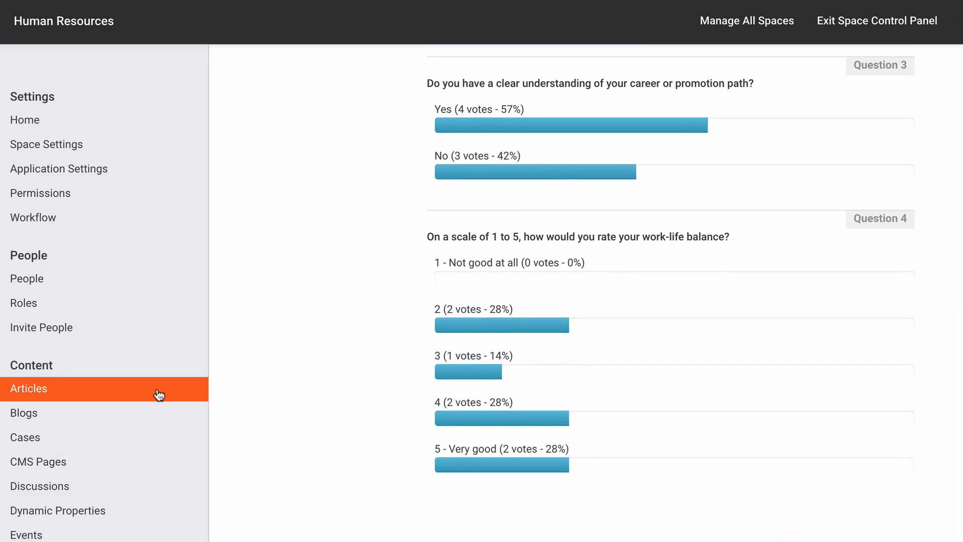
# Start a new featured poll in the space with the question "What item would you like to be added to the break room?"
pyautogui.scroll(-3, 159, 395)
pyautogui.click(78, 444)
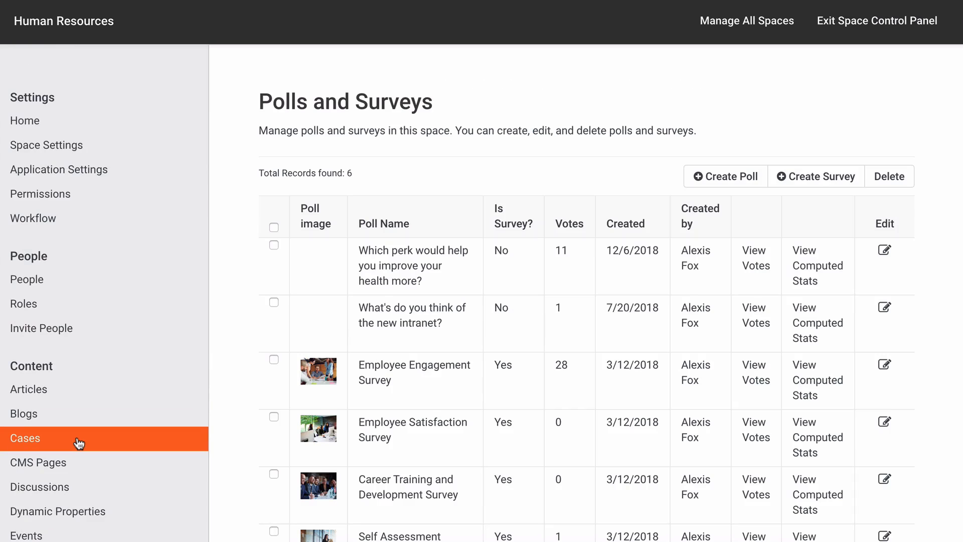
pyautogui.click(705, 178)
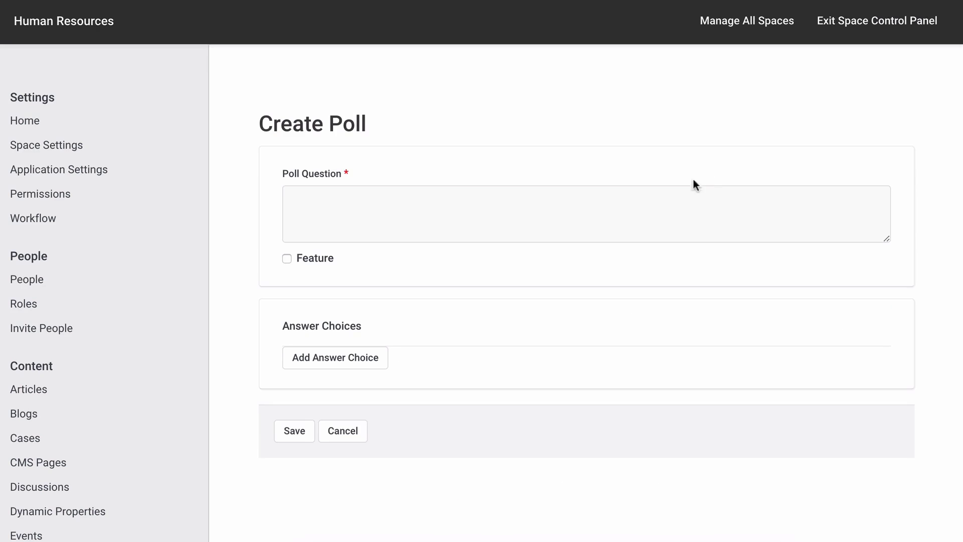
pyautogui.click(655, 206)
pyautogui.write('What ')
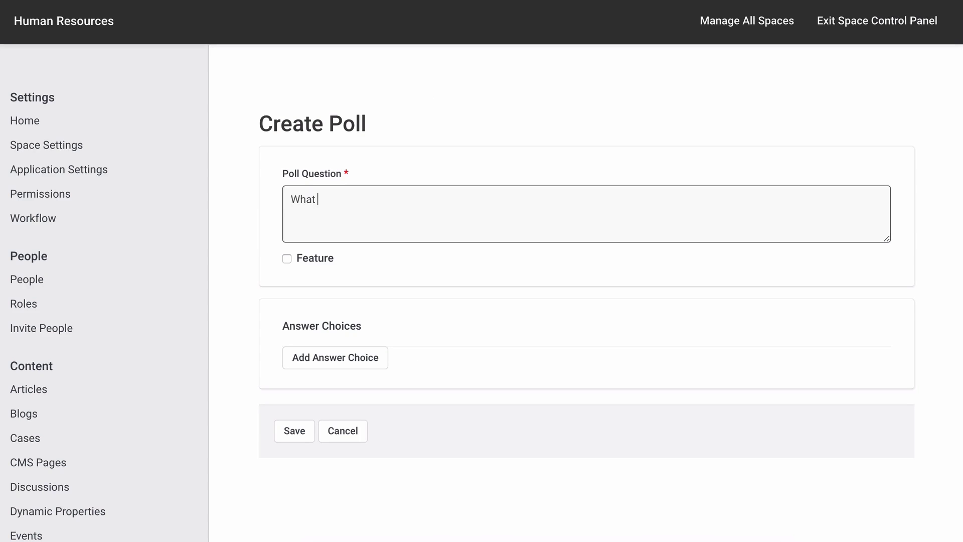
pyautogui.write('item would you like to be ad')
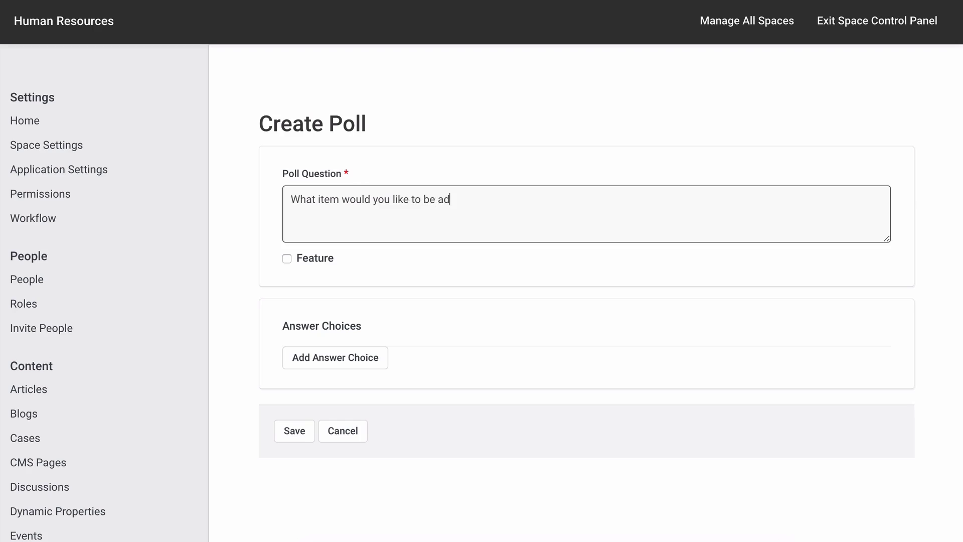
pyautogui.write('ded to the break room?')
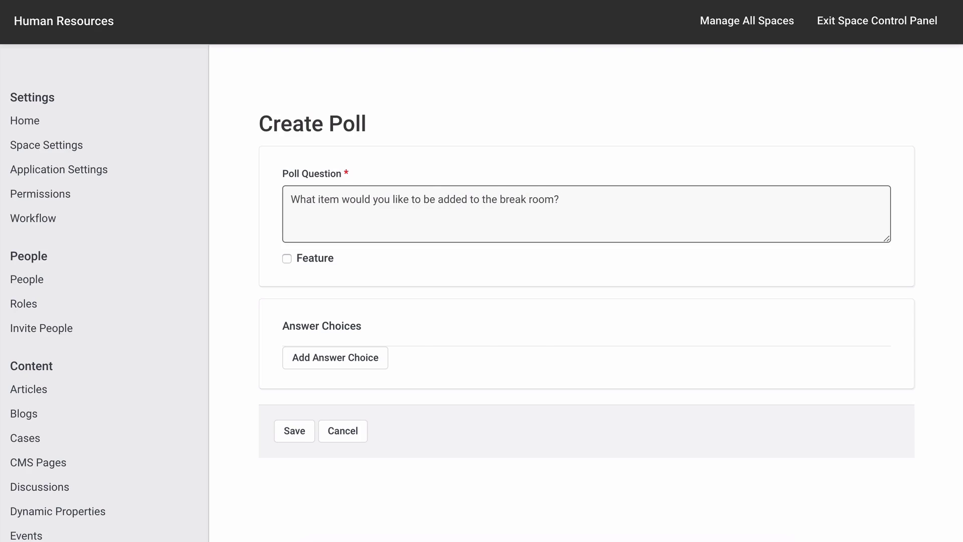
pyautogui.click(320, 262)
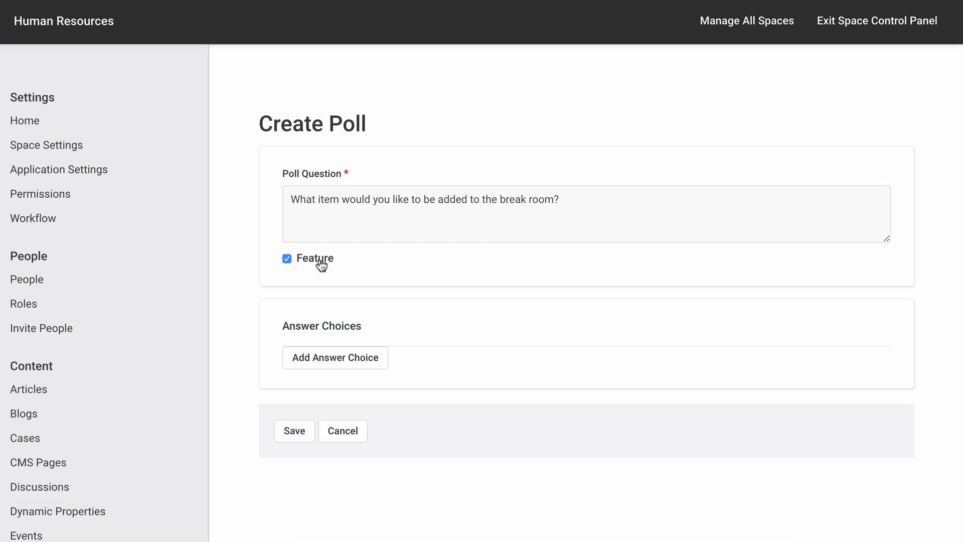
# Add "Video game console" and "Ping pong table" as answer choices for the break room poll
pyautogui.click(330, 358)
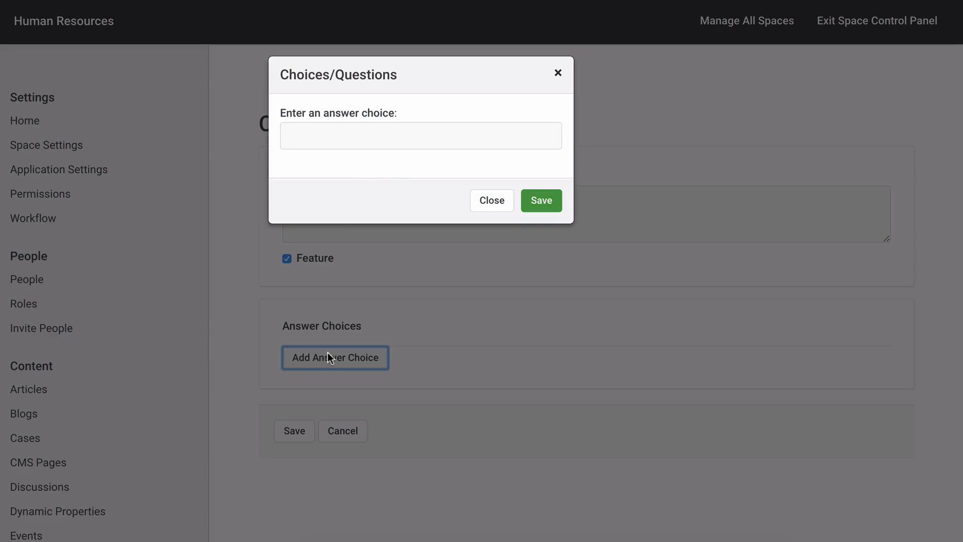
pyautogui.click(379, 127)
pyautogui.write('Video game console')
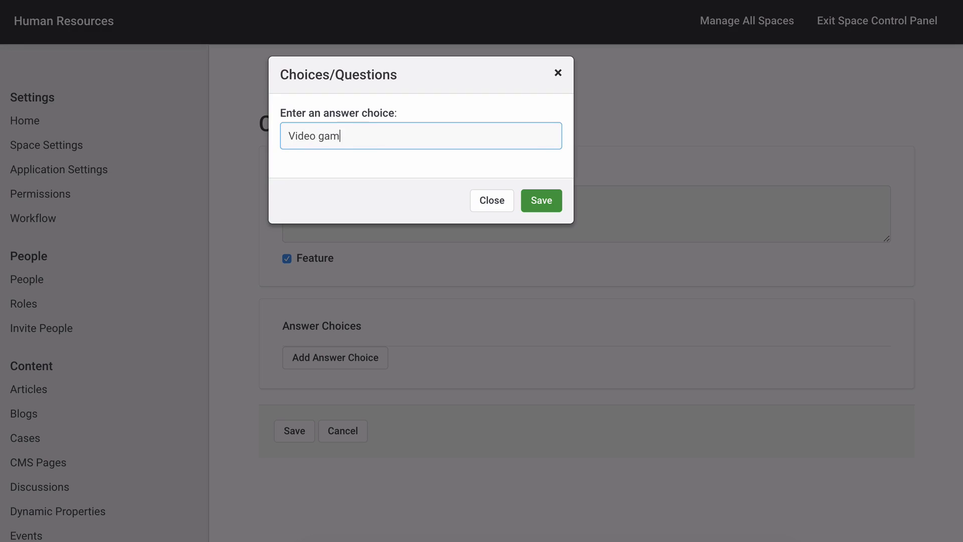
pyautogui.click(538, 202)
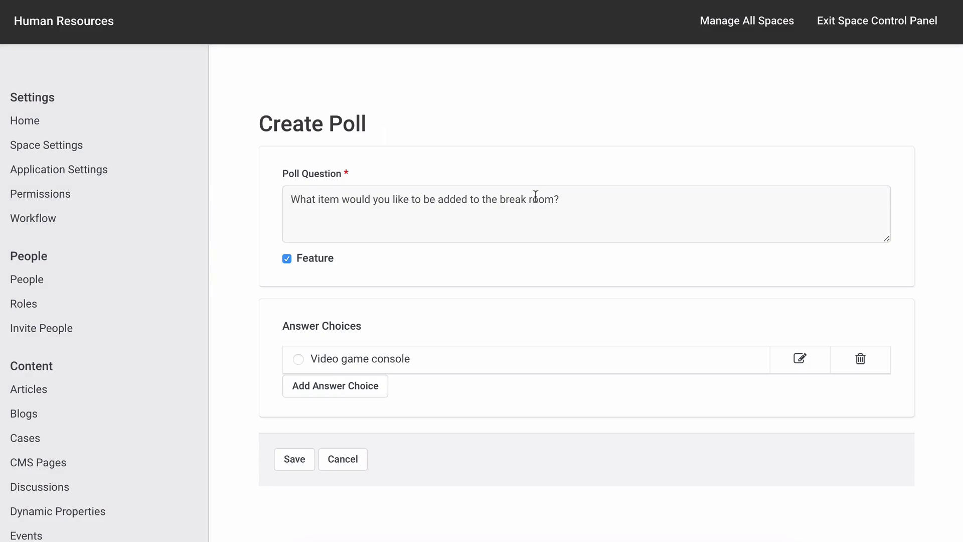
pyautogui.click(348, 390)
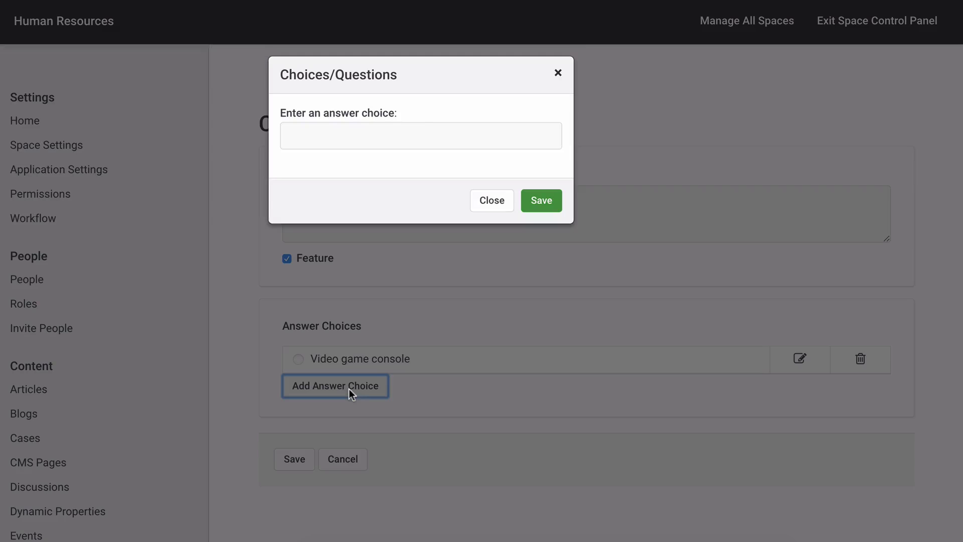
pyautogui.click(422, 130)
pyautogui.write('Ping pong table')
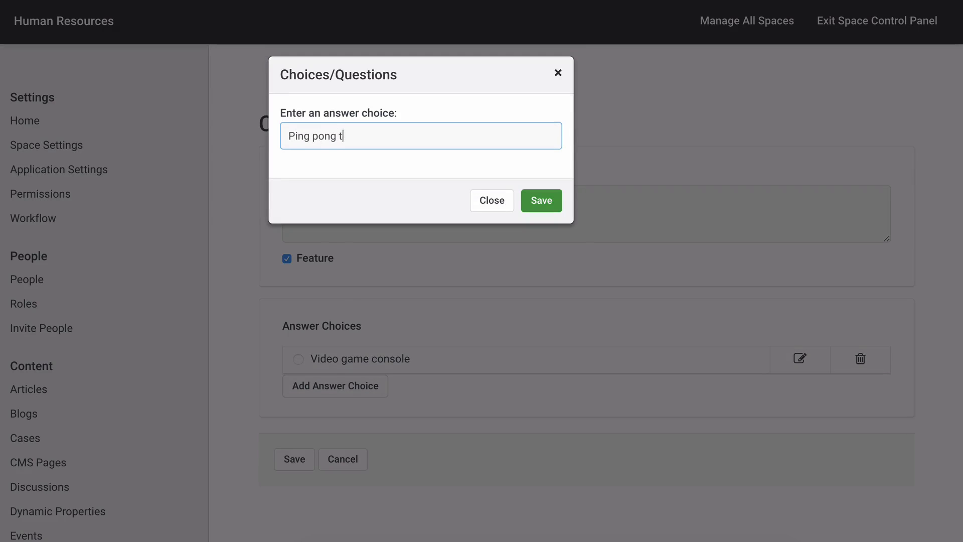
pyautogui.click(540, 200)
# Add "Art supplies" as an answer choice and save the poll with "Ping pong table" moved to the end of the choices
pyautogui.click(346, 415)
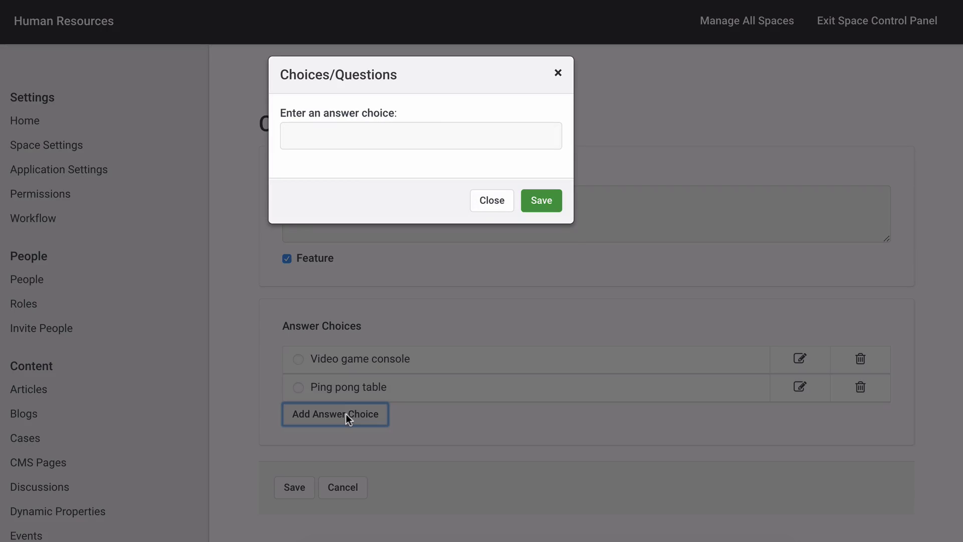
pyautogui.click(426, 130)
pyautogui.write('Art supplies')
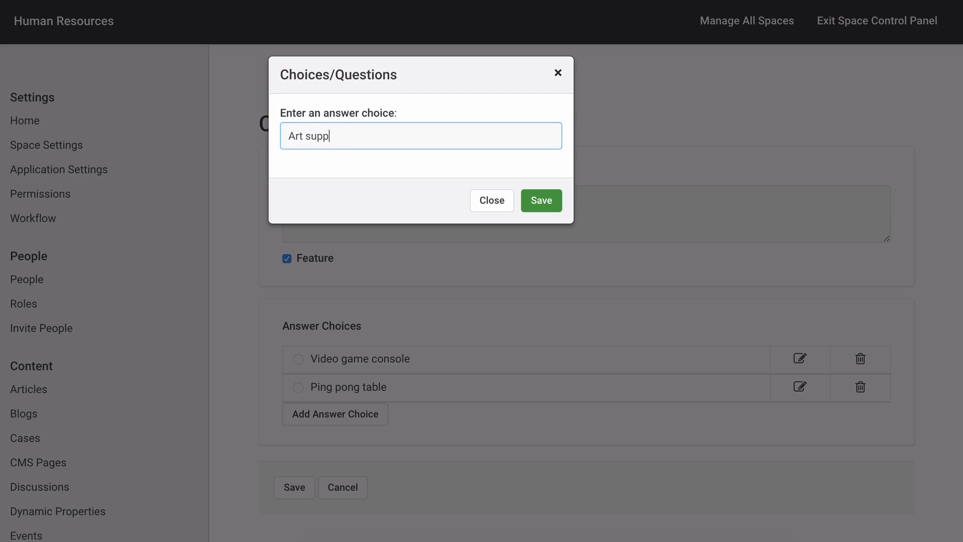
pyautogui.click(539, 203)
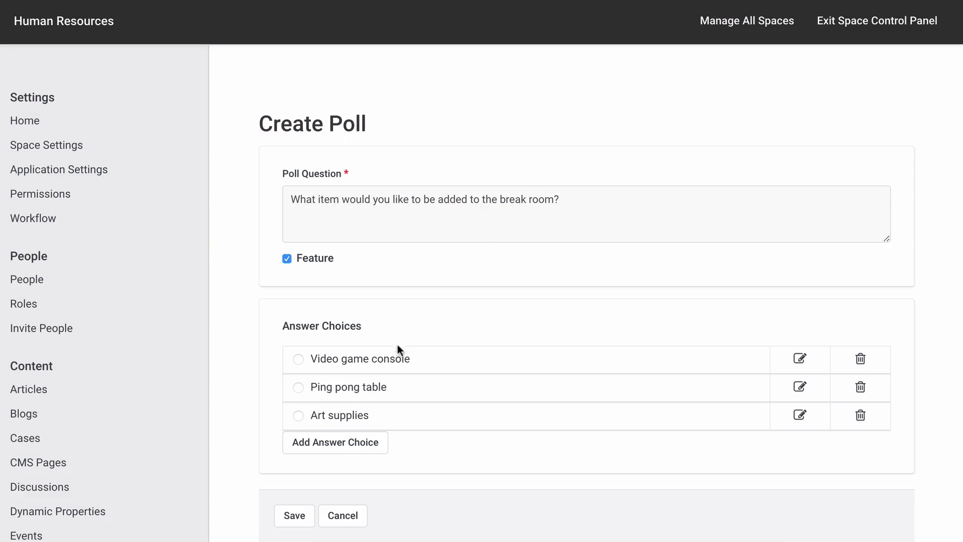
pyautogui.moveTo(373, 380); pyautogui.dragTo(369, 421)
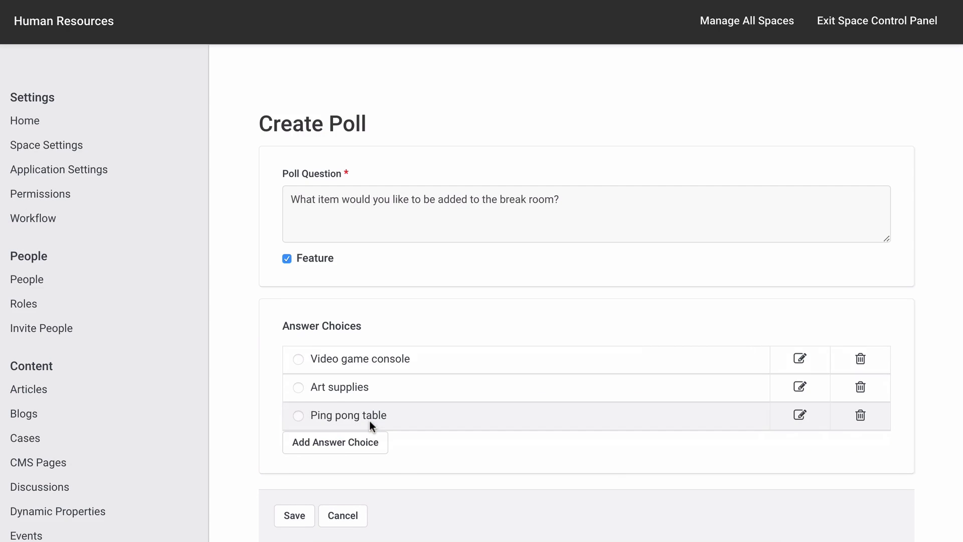
pyautogui.click(296, 515)
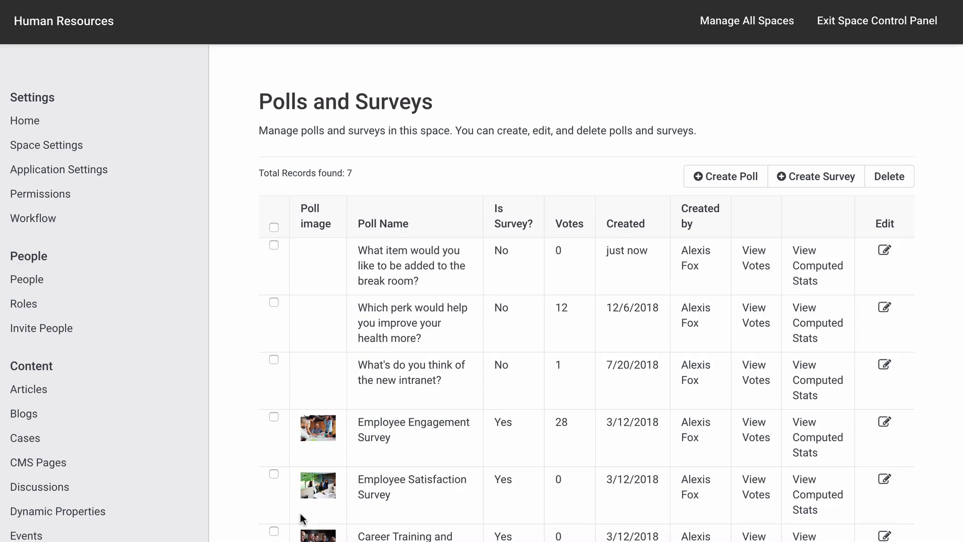
# Start a new survey in the space with "Manager Effectiveness Survey" as both its title and its description
pyautogui.click(823, 185)
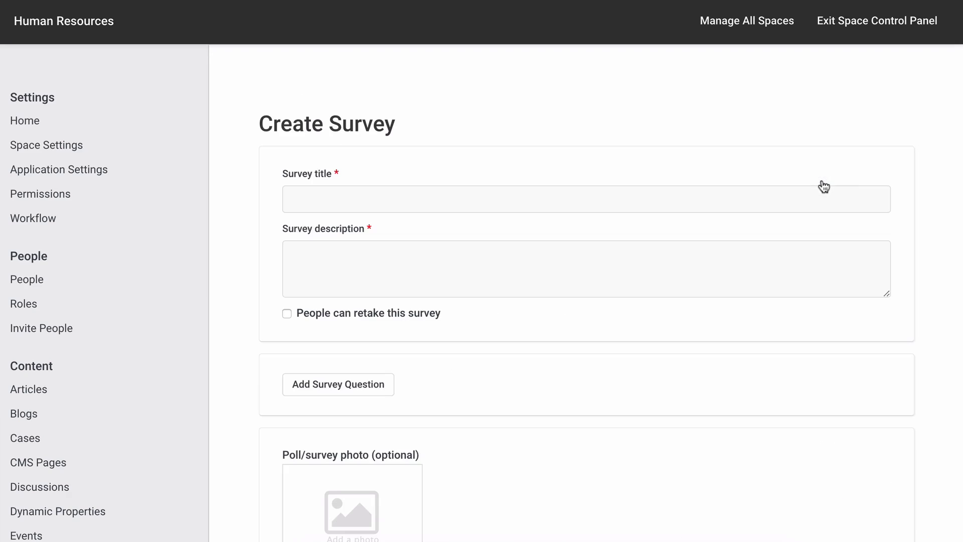
pyautogui.click(752, 194)
pyautogui.write('Manager Effec')
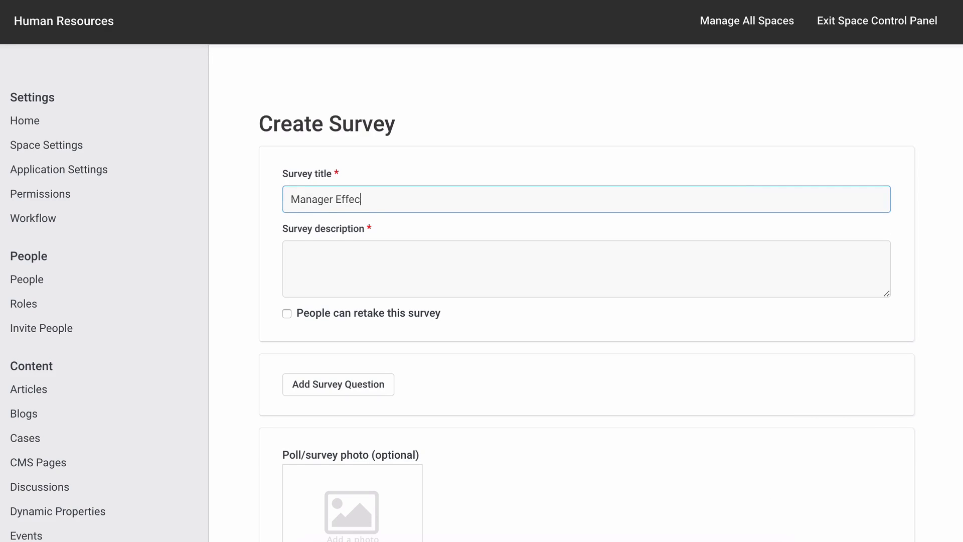
pyautogui.write('tiveness Survey')
pyautogui.hotkey('ctrl', 'a')
pyautogui.hotkey('ctrl', 'c')
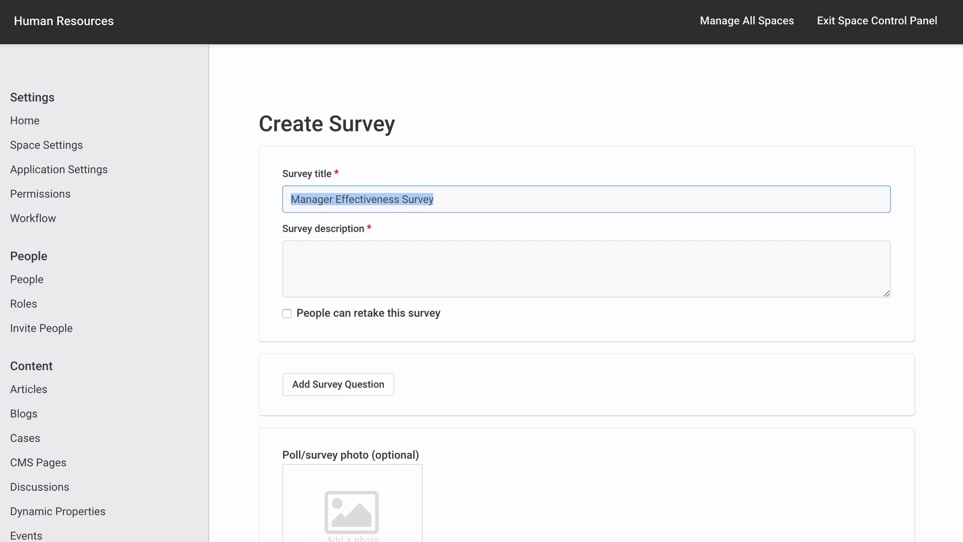
pyautogui.press('Tab')
pyautogui.hotkey('ctrl', 'v')
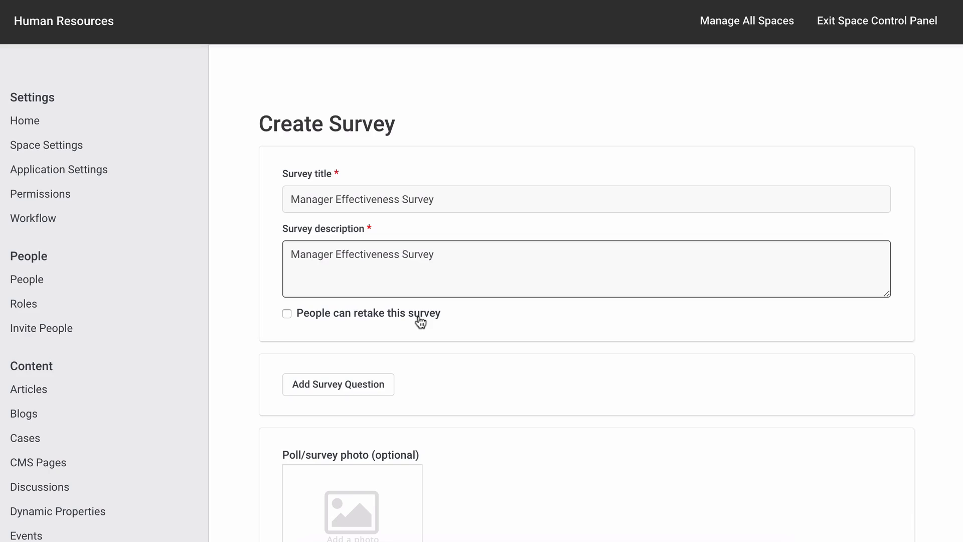
# Add the survey question "Do you understand what is expected of you at work?" with the Radio button list control type
pyautogui.click(367, 387)
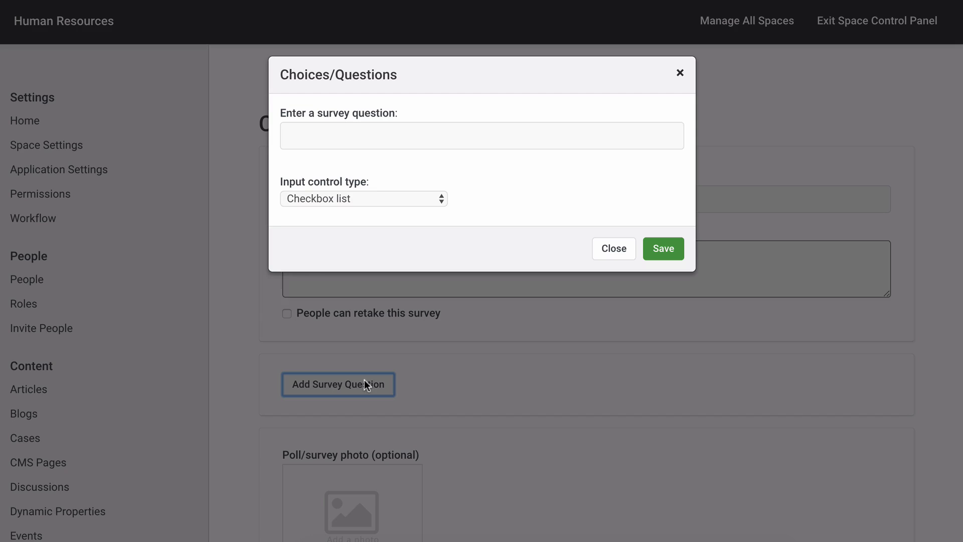
pyautogui.click(474, 123)
pyautogui.write('Do you understand ')
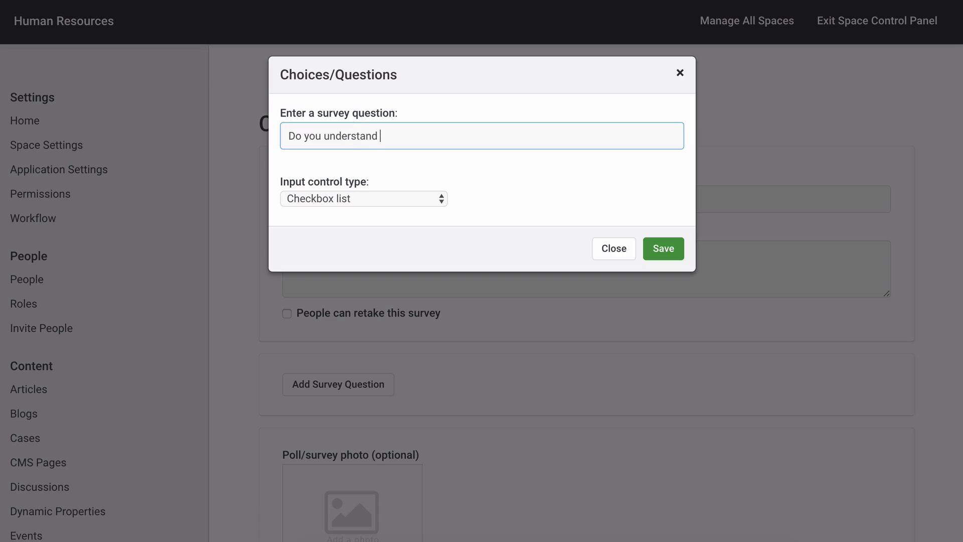
pyautogui.write('what is expected of you at w')
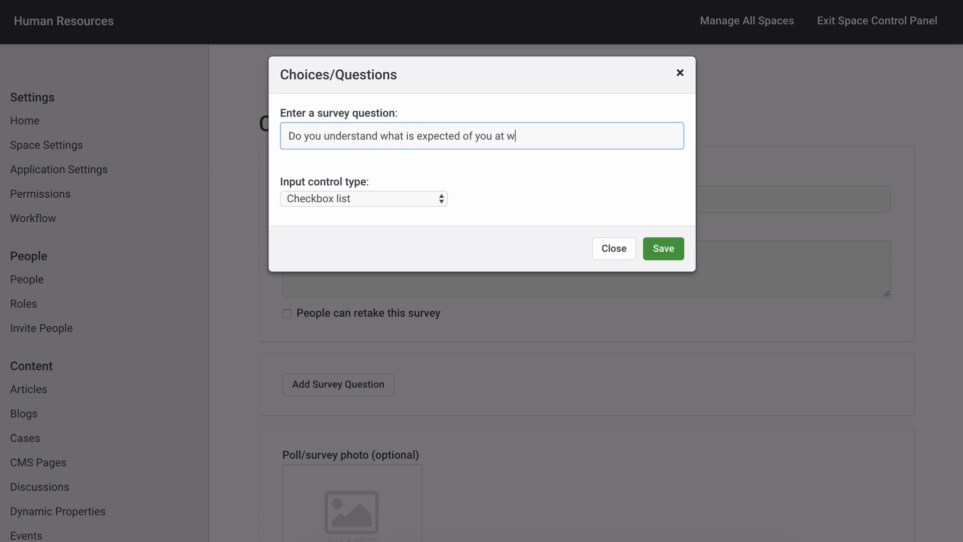
pyautogui.write('ork?')
pyautogui.click(401, 199)
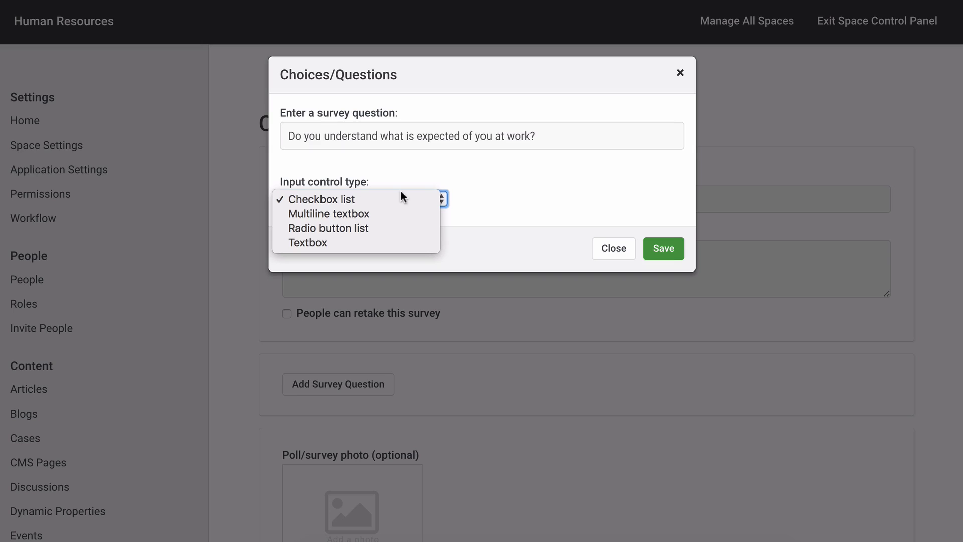
pyautogui.click(394, 227)
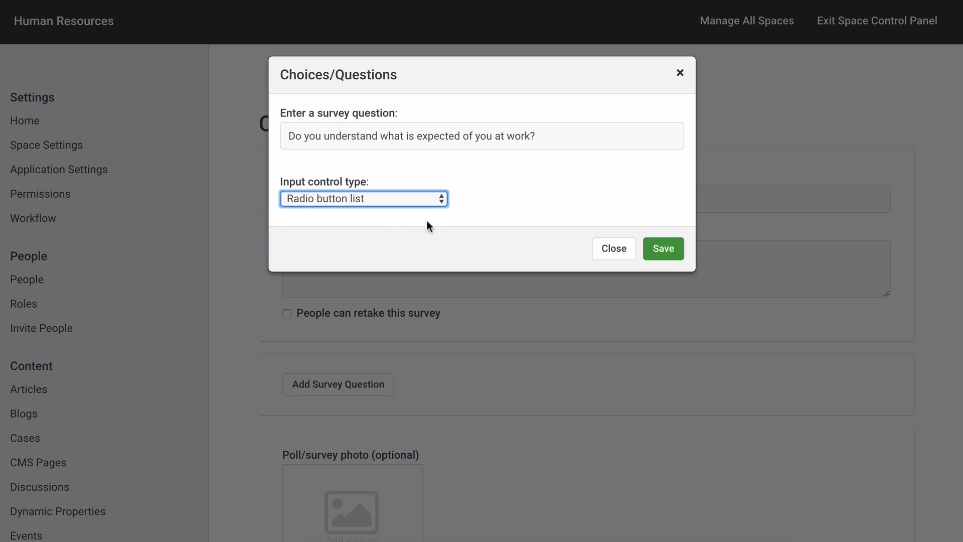
pyautogui.click(673, 246)
# Add "Yes" and "No" as answer choices for the question about what is expected at work
pyautogui.scroll(-5, 671, 237)
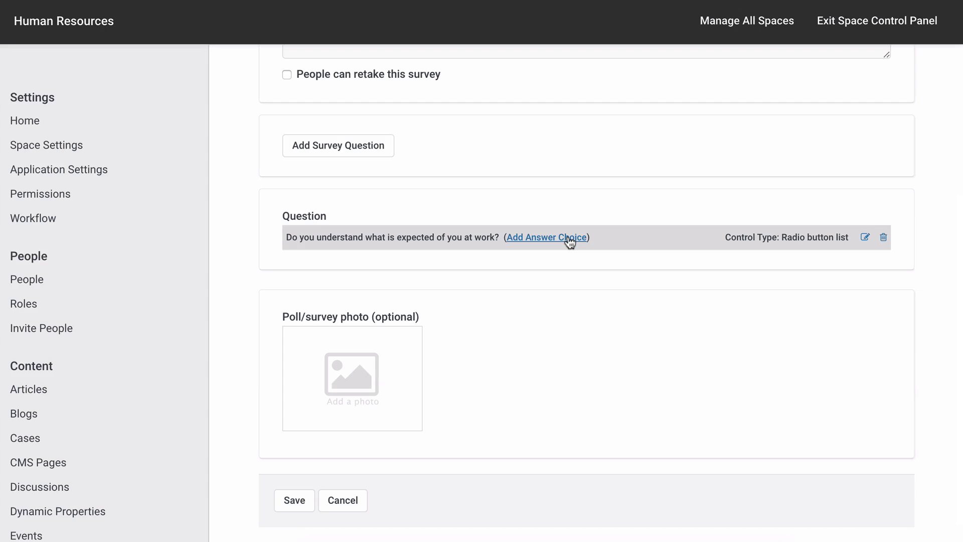
pyautogui.click(571, 240)
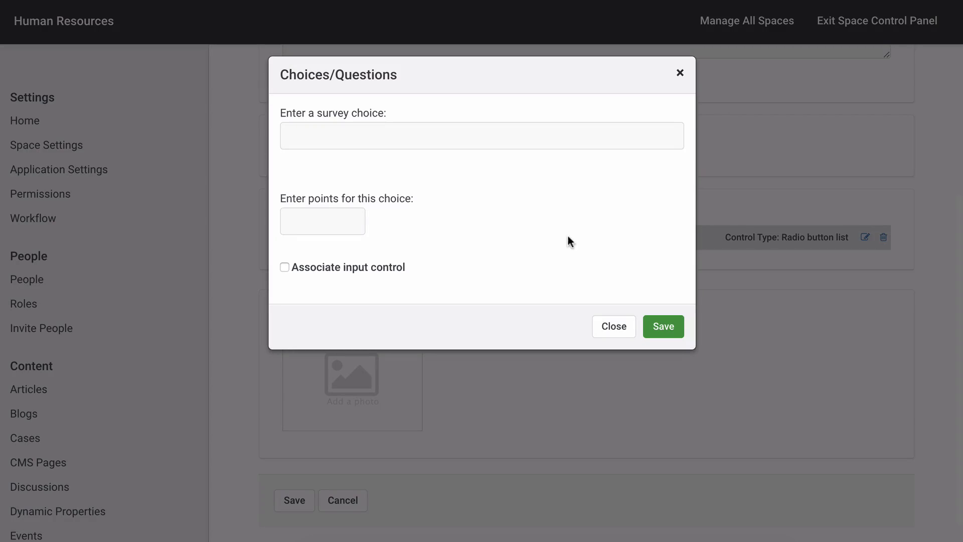
pyautogui.click(503, 137)
pyautogui.write('Yes')
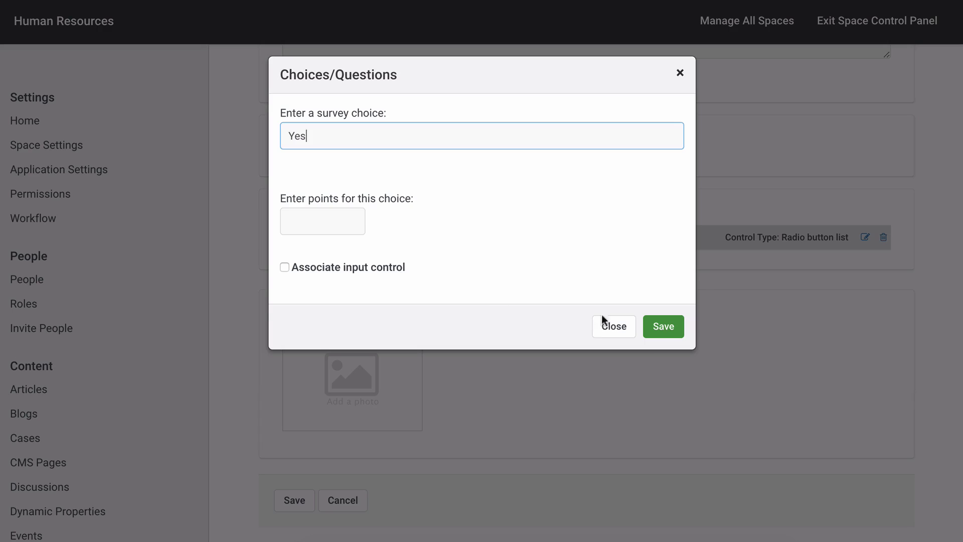
pyautogui.click(662, 328)
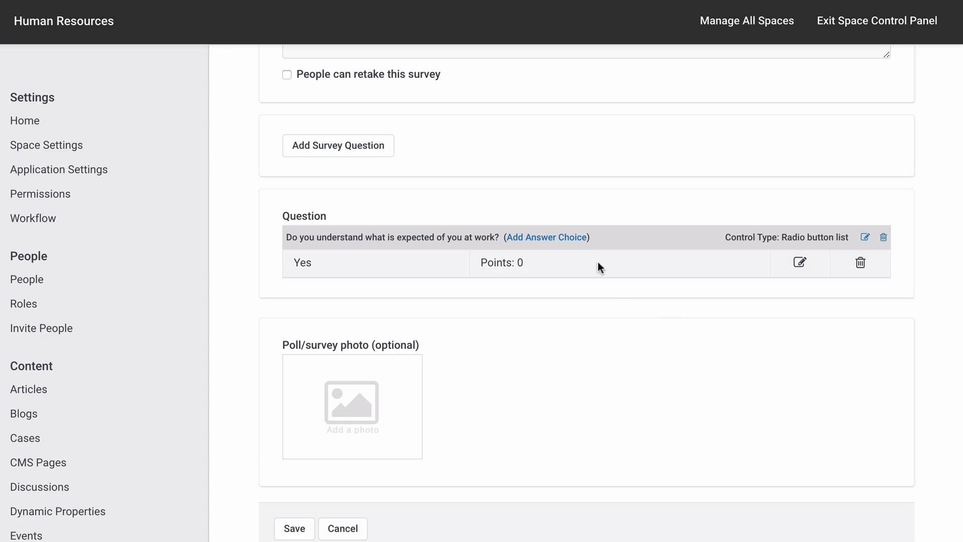
pyautogui.click(570, 238)
pyautogui.click(520, 144)
pyautogui.write('No')
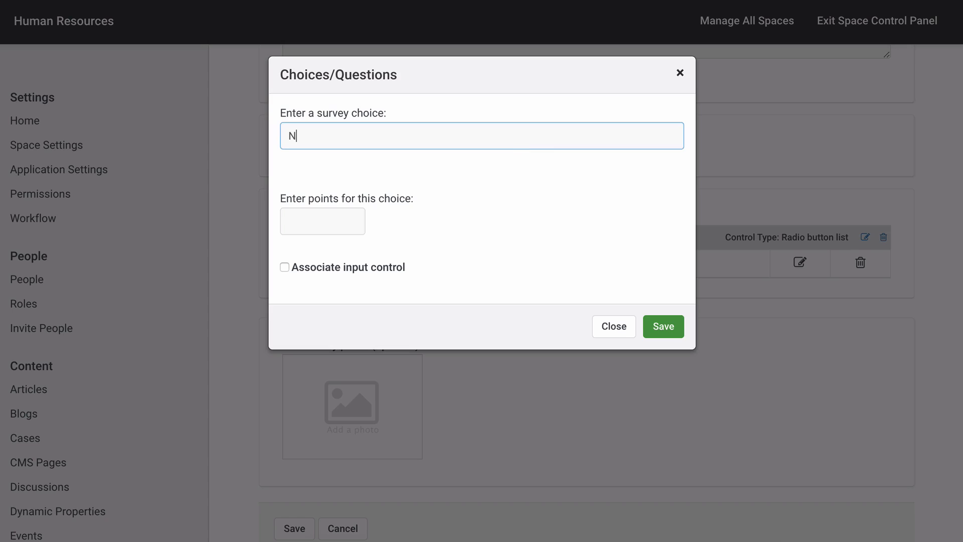
pyautogui.click(665, 327)
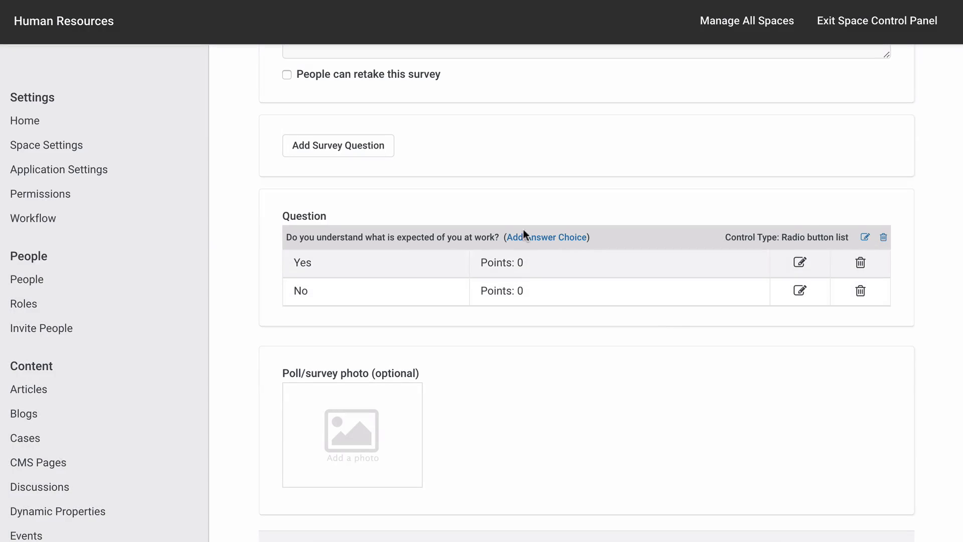
# Add the radio button question "Has your supervisor helped you to succeed in your position?" to the survey
pyautogui.click(380, 146)
pyautogui.write('Ha')
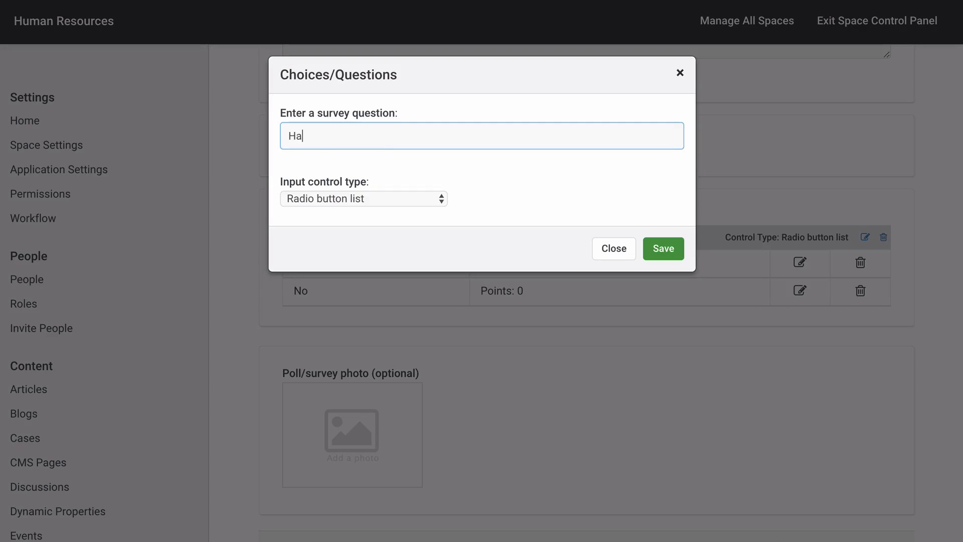
pyautogui.write('s your supervisor helped you t')
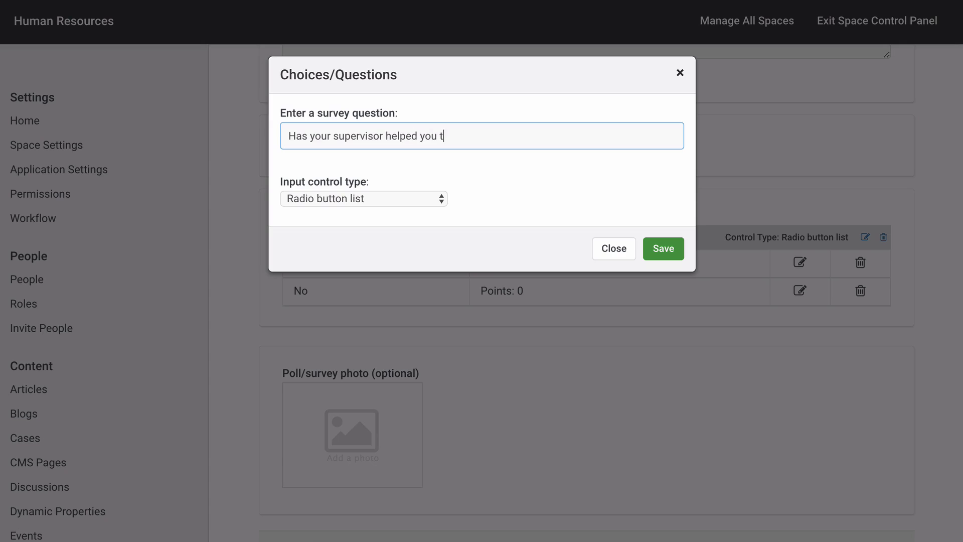
pyautogui.write('o succeed in your position?')
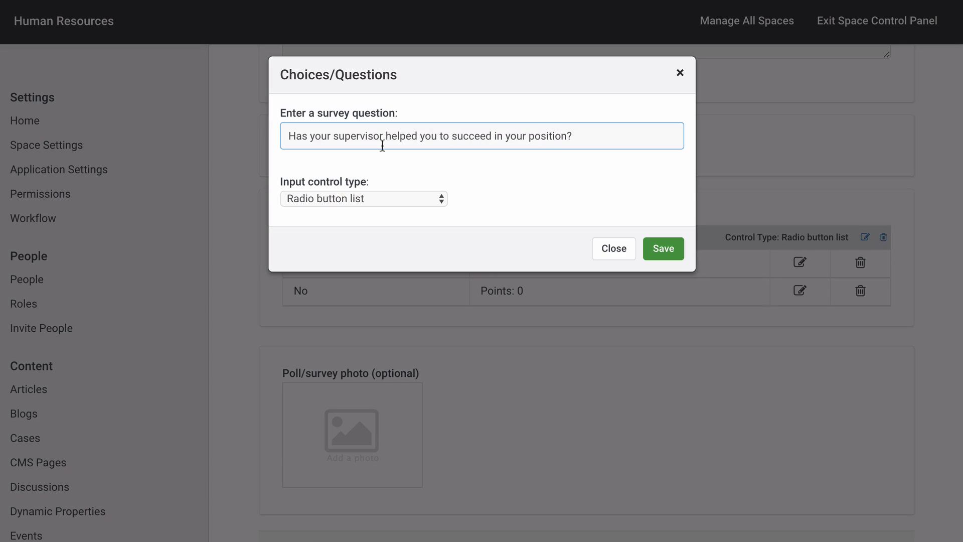
pyautogui.click(663, 248)
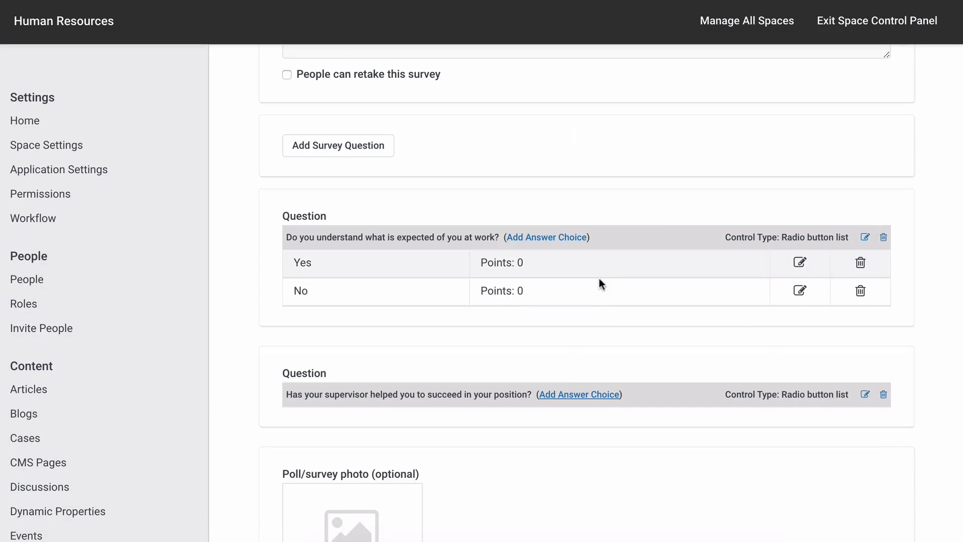
# Add "Yes" and "No" as answer choices for the question about the supervisor's help
pyautogui.click(560, 393)
pyautogui.click(488, 146)
pyautogui.write('Yes')
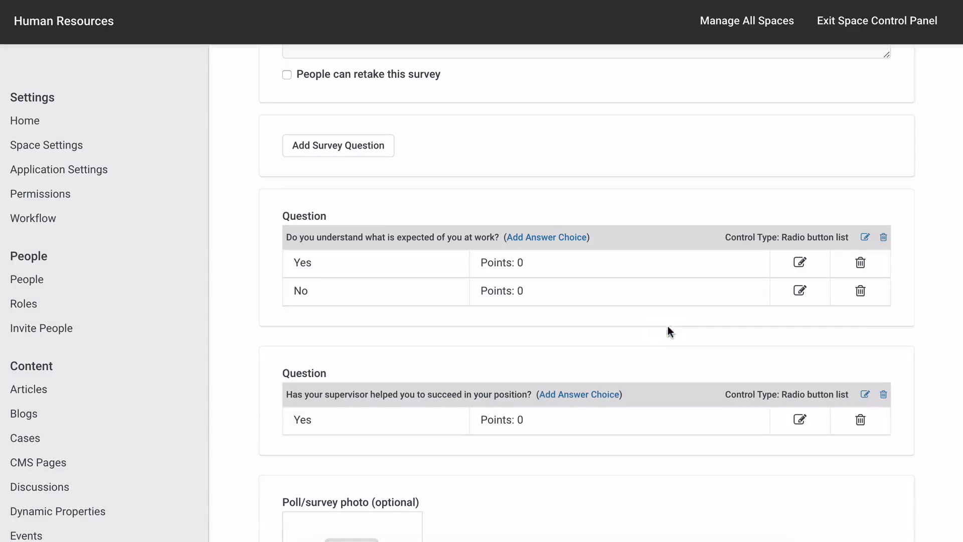
pyautogui.click(594, 395)
pyautogui.click(521, 142)
pyautogui.write('No')
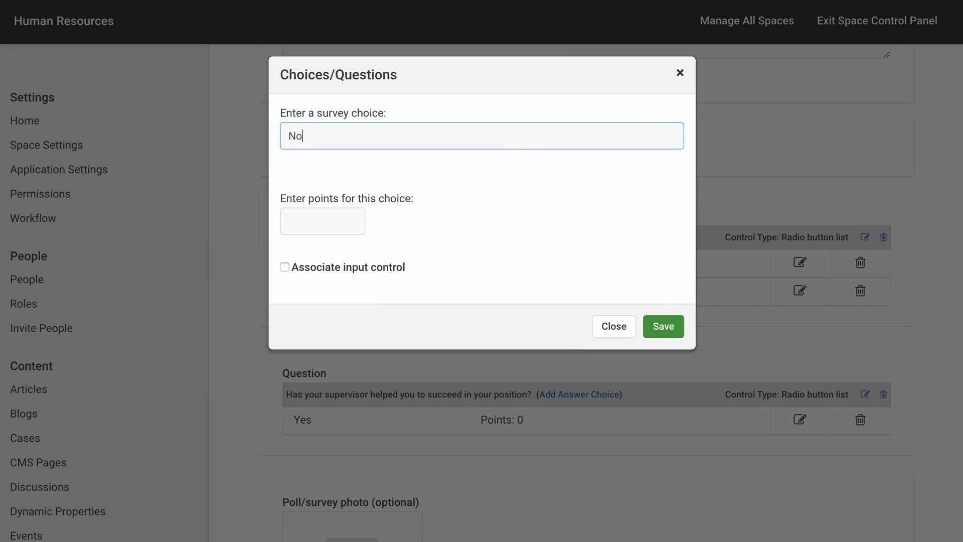
pyautogui.click(663, 326)
# Add the radio button question "Do you receive praise for your achievements at work?" to the survey
pyautogui.click(382, 150)
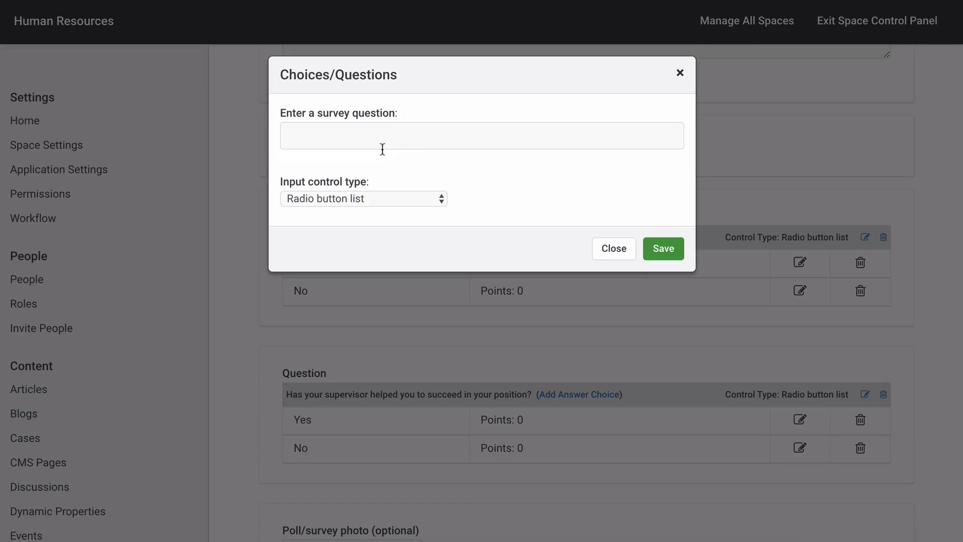
pyautogui.click(413, 137)
pyautogui.write('Do you receive p')
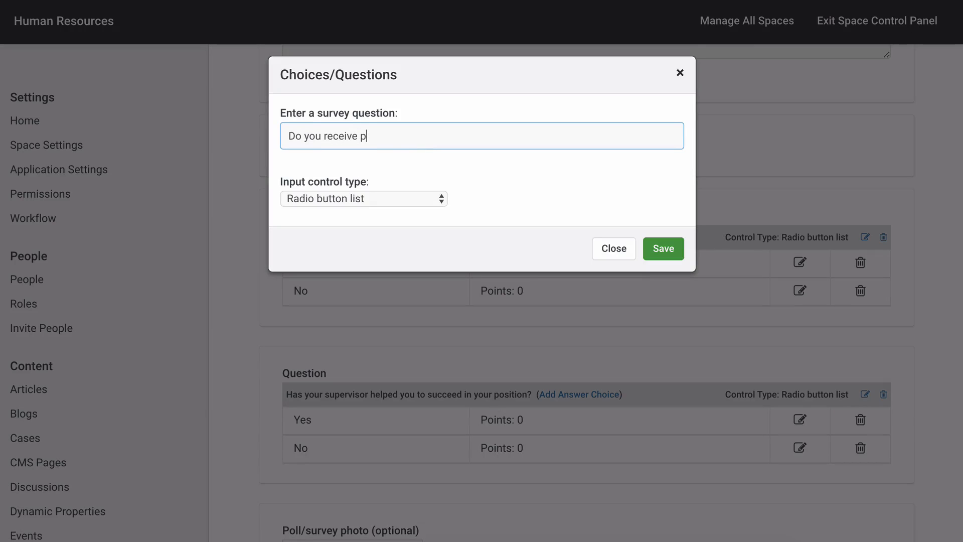
pyautogui.write('raise for your achievements at work?')
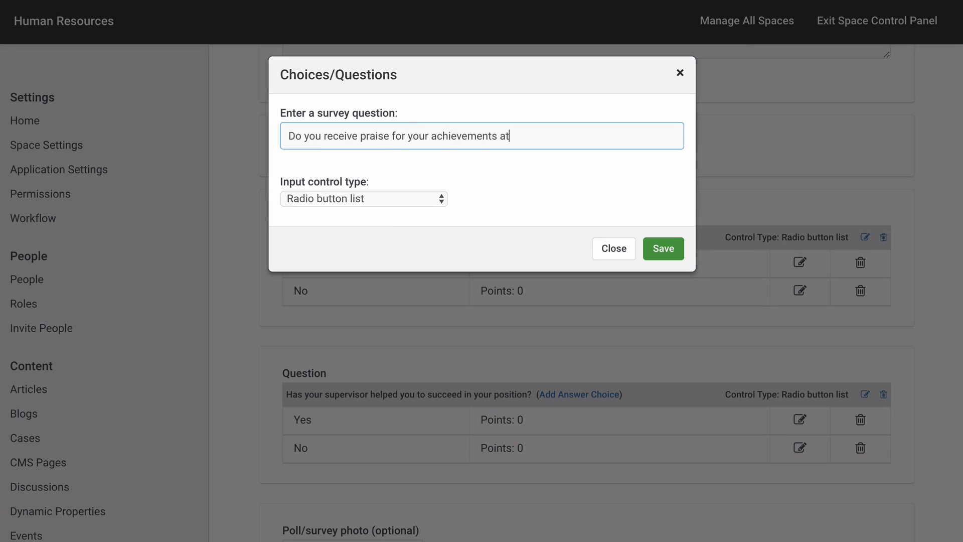
pyautogui.click(665, 250)
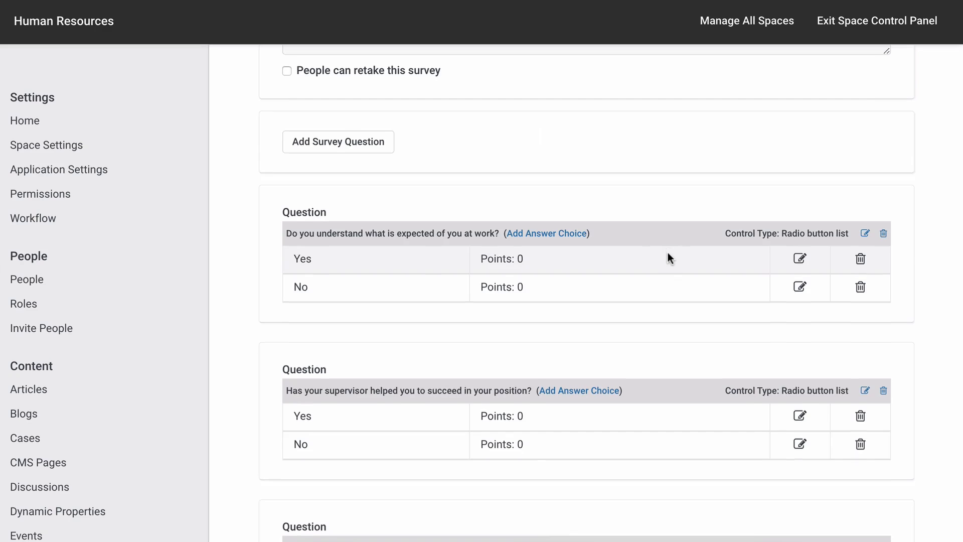
# Add "Yes" and "No" as answer choices for the praise question, then reorder them so "Yes" comes below "No"
pyautogui.scroll(-5, 668, 258)
pyautogui.click(576, 331)
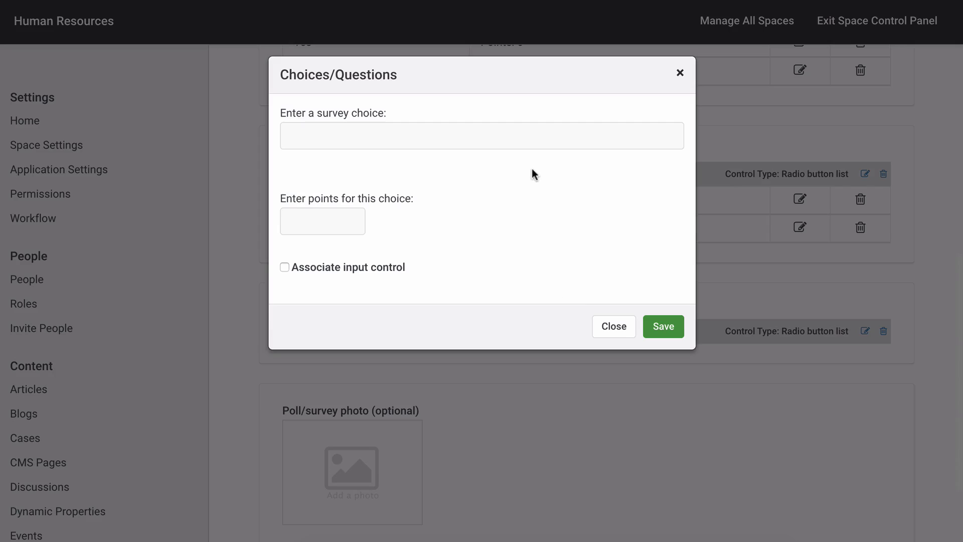
pyautogui.click(527, 145)
pyautogui.write('Yes')
pyautogui.click(659, 325)
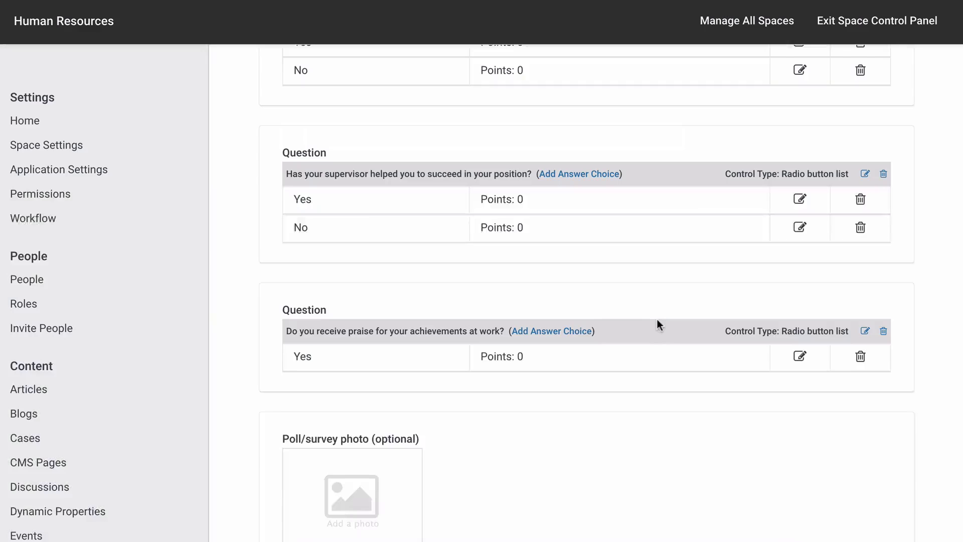
pyautogui.click(580, 329)
pyautogui.click(499, 131)
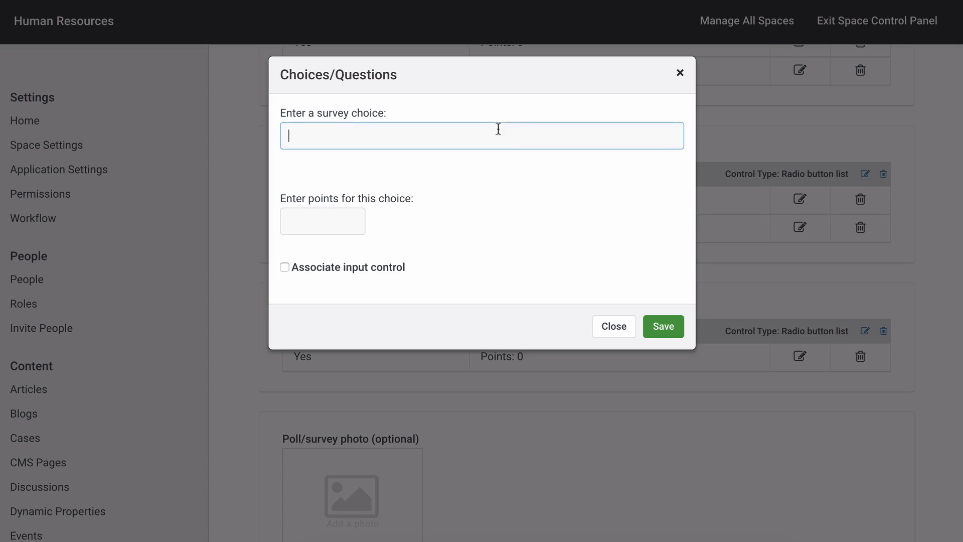
pyautogui.write('No')
pyautogui.click(661, 324)
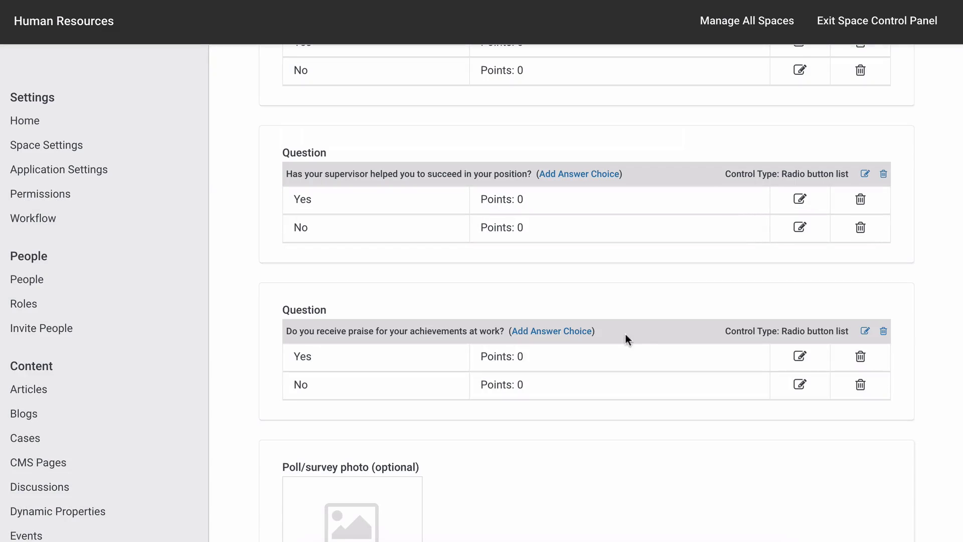
pyautogui.moveTo(588, 353); pyautogui.dragTo(599, 392)
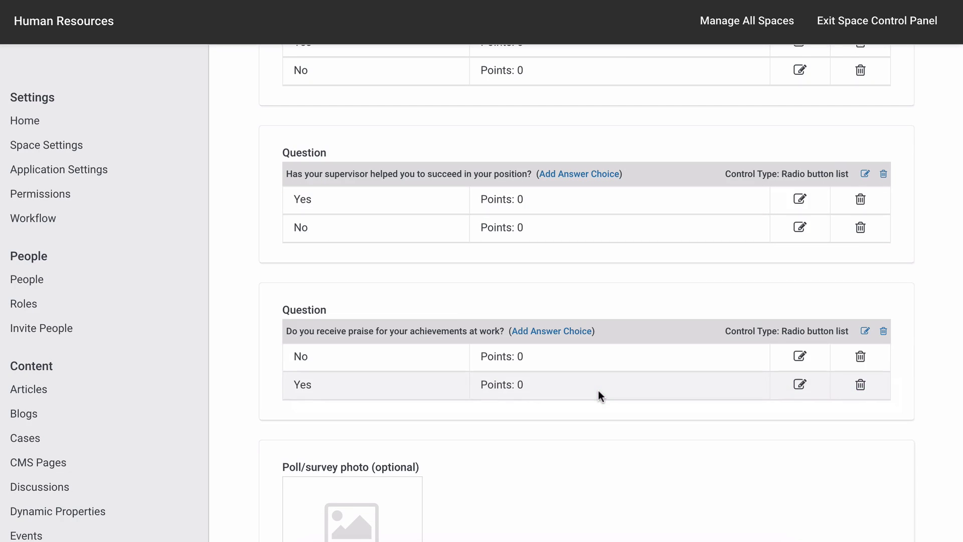
# Upload the photo of a woman holding a tablet from the Desktop as the survey photo, keeping the default crop, and save the survey
pyautogui.scroll(-5, 597, 299)
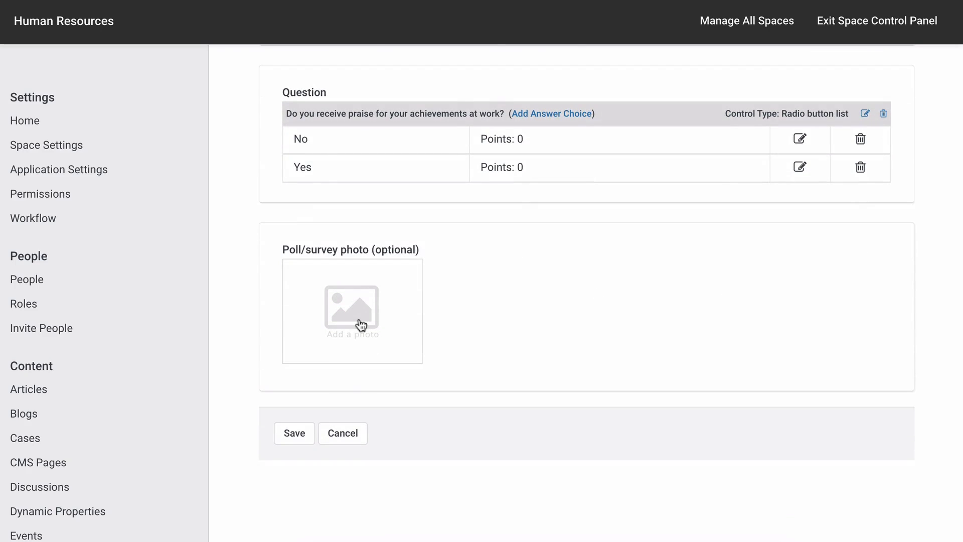
pyautogui.click(361, 326)
pyautogui.click(472, 117)
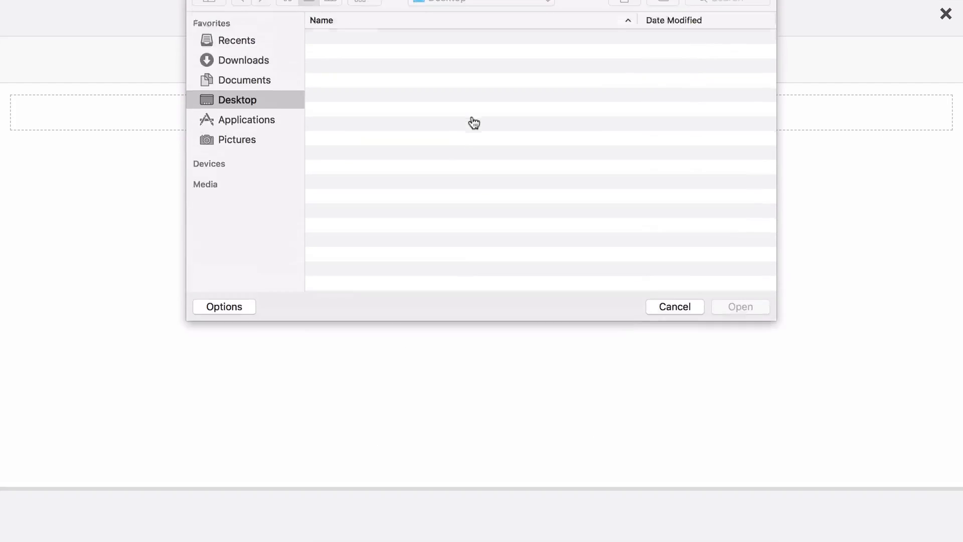
pyautogui.doubleClick(422, 57)
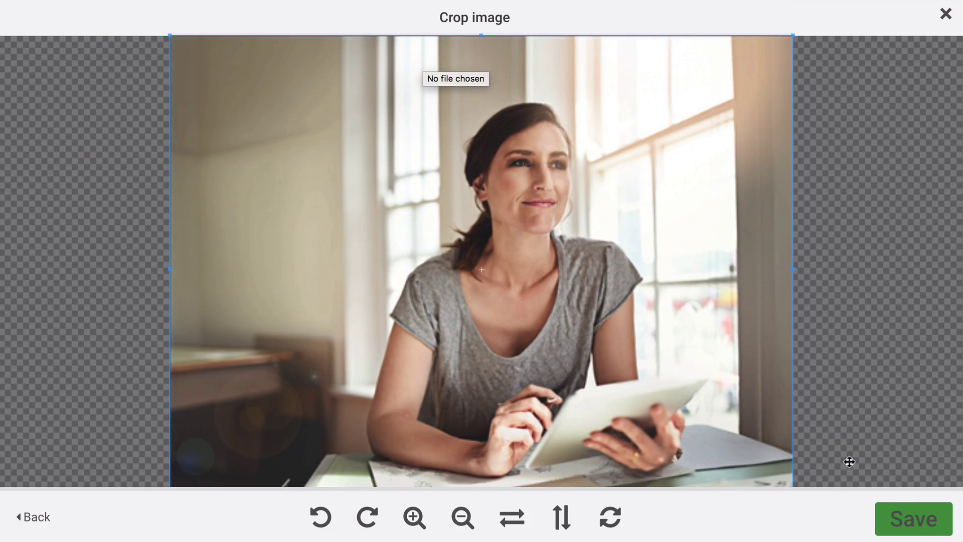
pyautogui.click(900, 512)
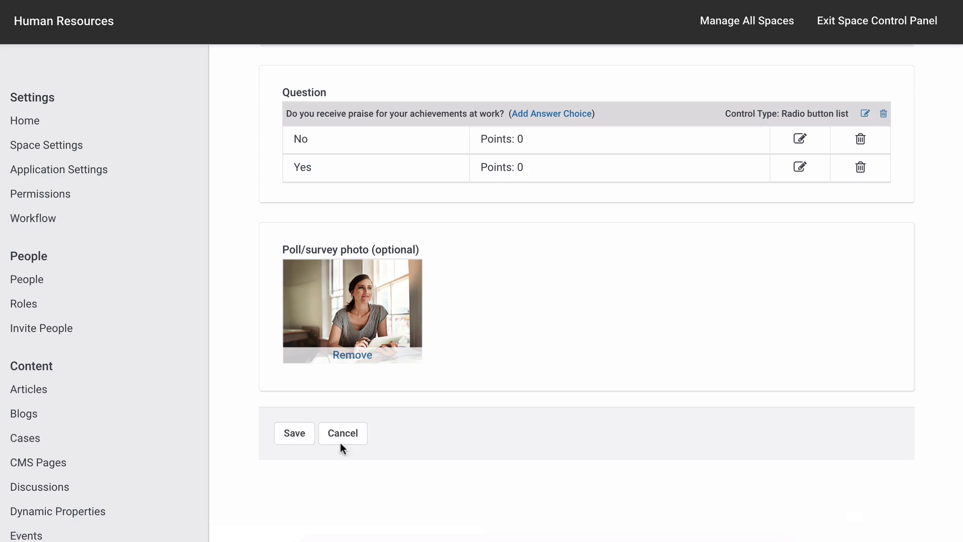
pyautogui.click(295, 435)
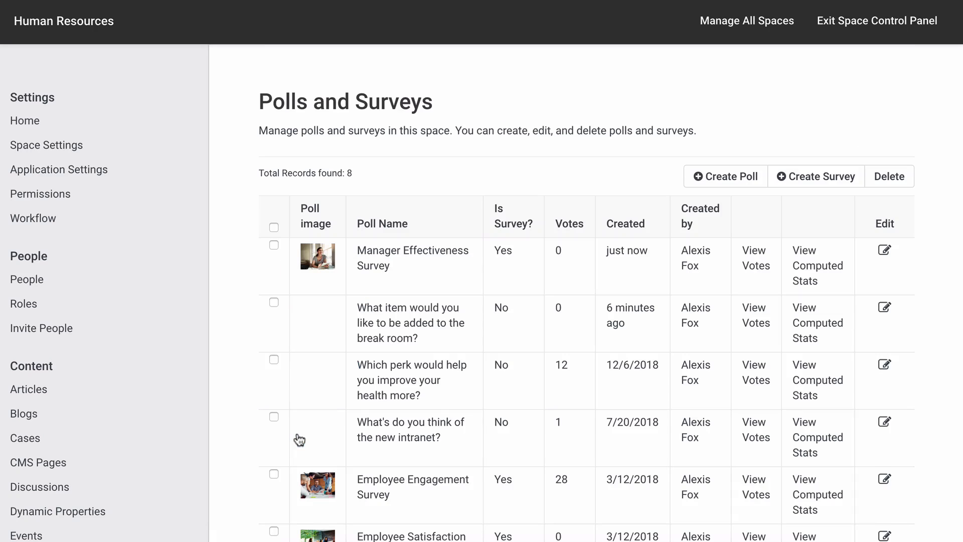